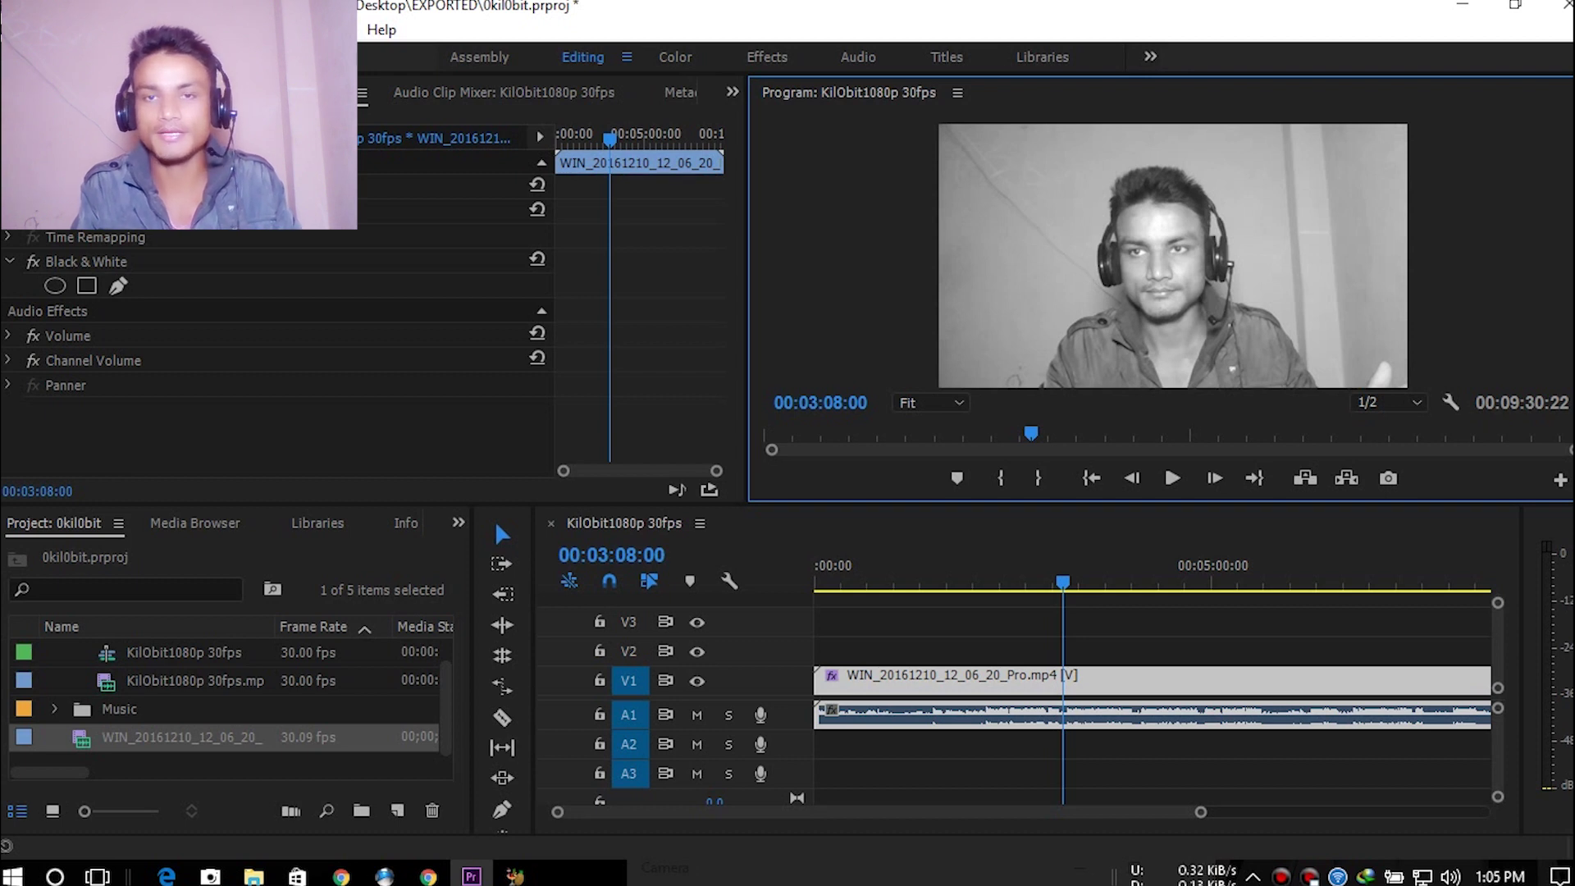
Save the Premiere project and open MediaInfo for WIN_20161210_12_06_20_Pro.mp4 in Camera Roll
{"action": "key", "text": "ctrl+s"}
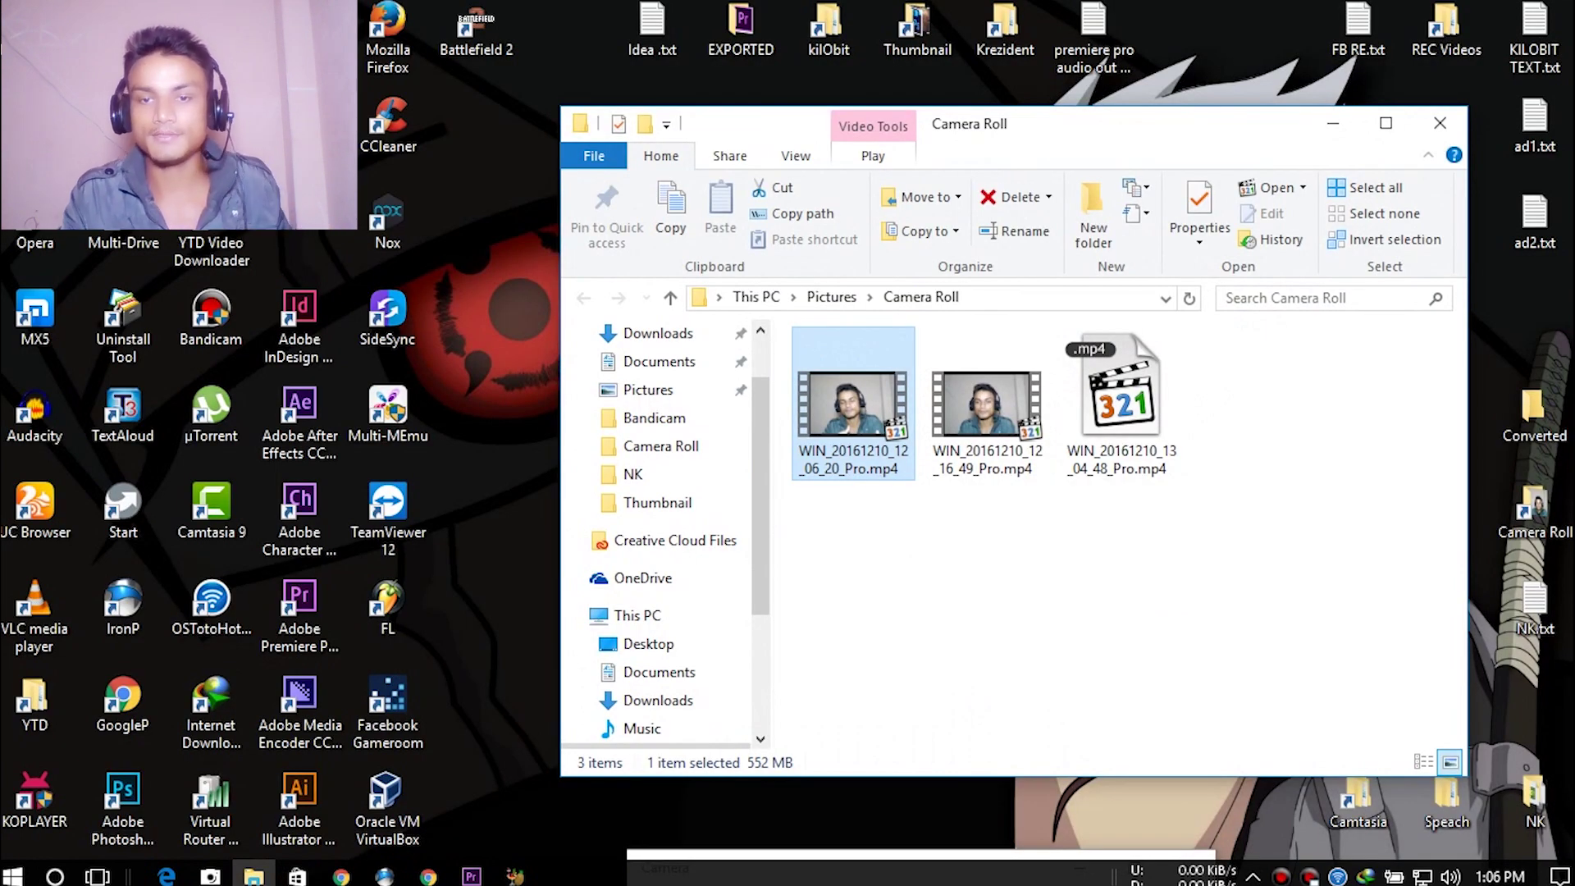
{"action": "right_click", "coordinate": [859, 422]}
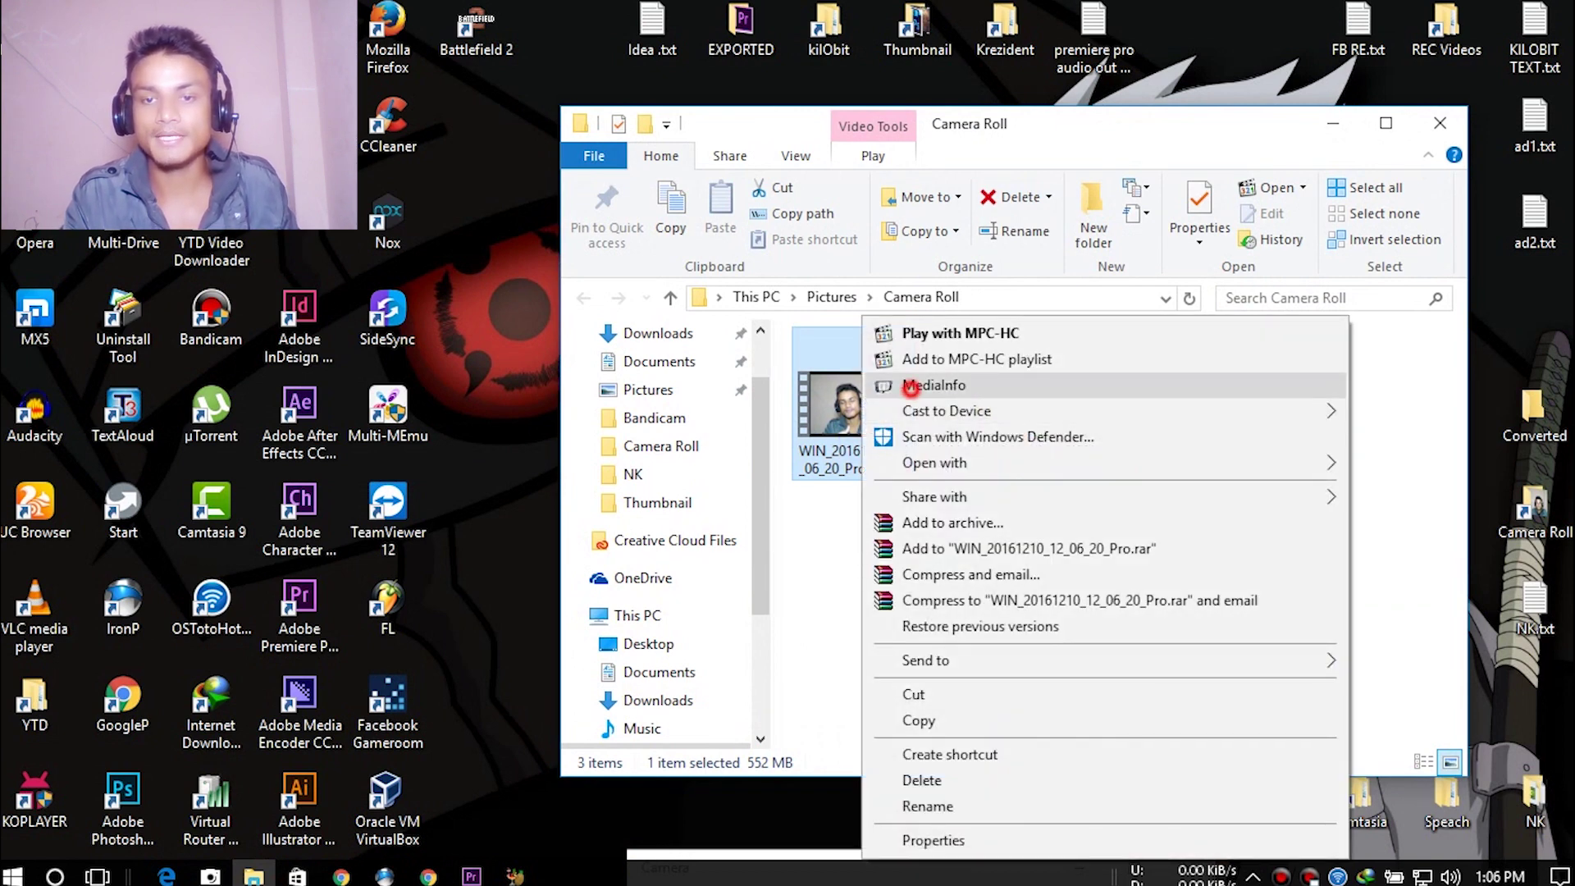
{"action": "left_click", "coordinate": [909, 387]}
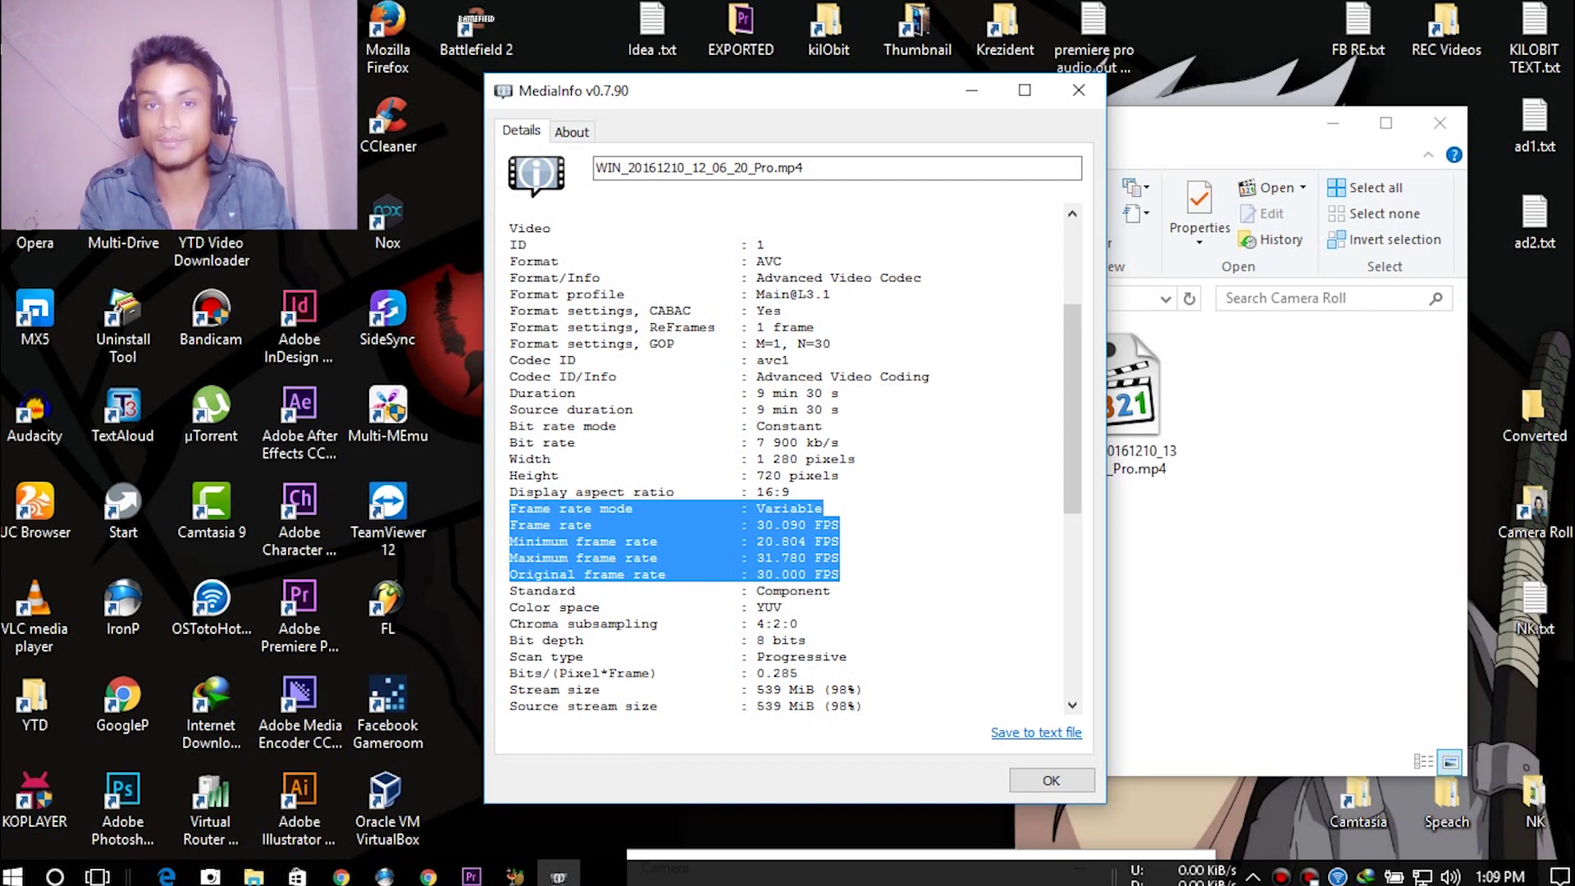
Close MediaInfo, launch HandBrake from the desktop and reposition its window
{"action": "key", "text": "Return"}
{"action": "double_click", "coordinate": [920, 411]}
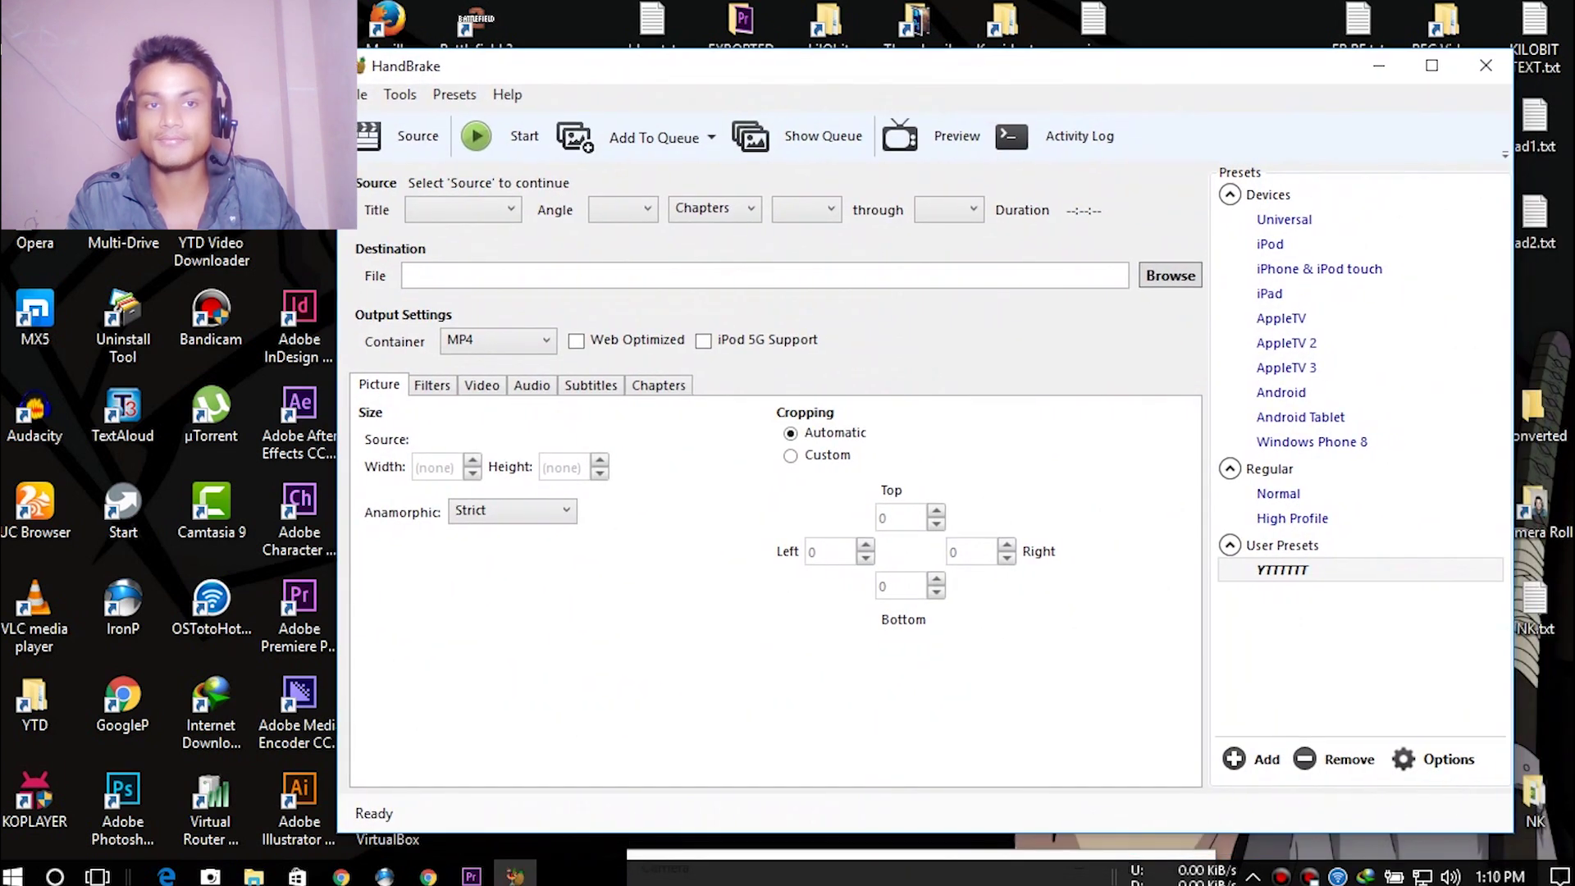
{"action": "left_click_drag", "start_coordinate": [951, 67], "coordinate": [994, 72]}
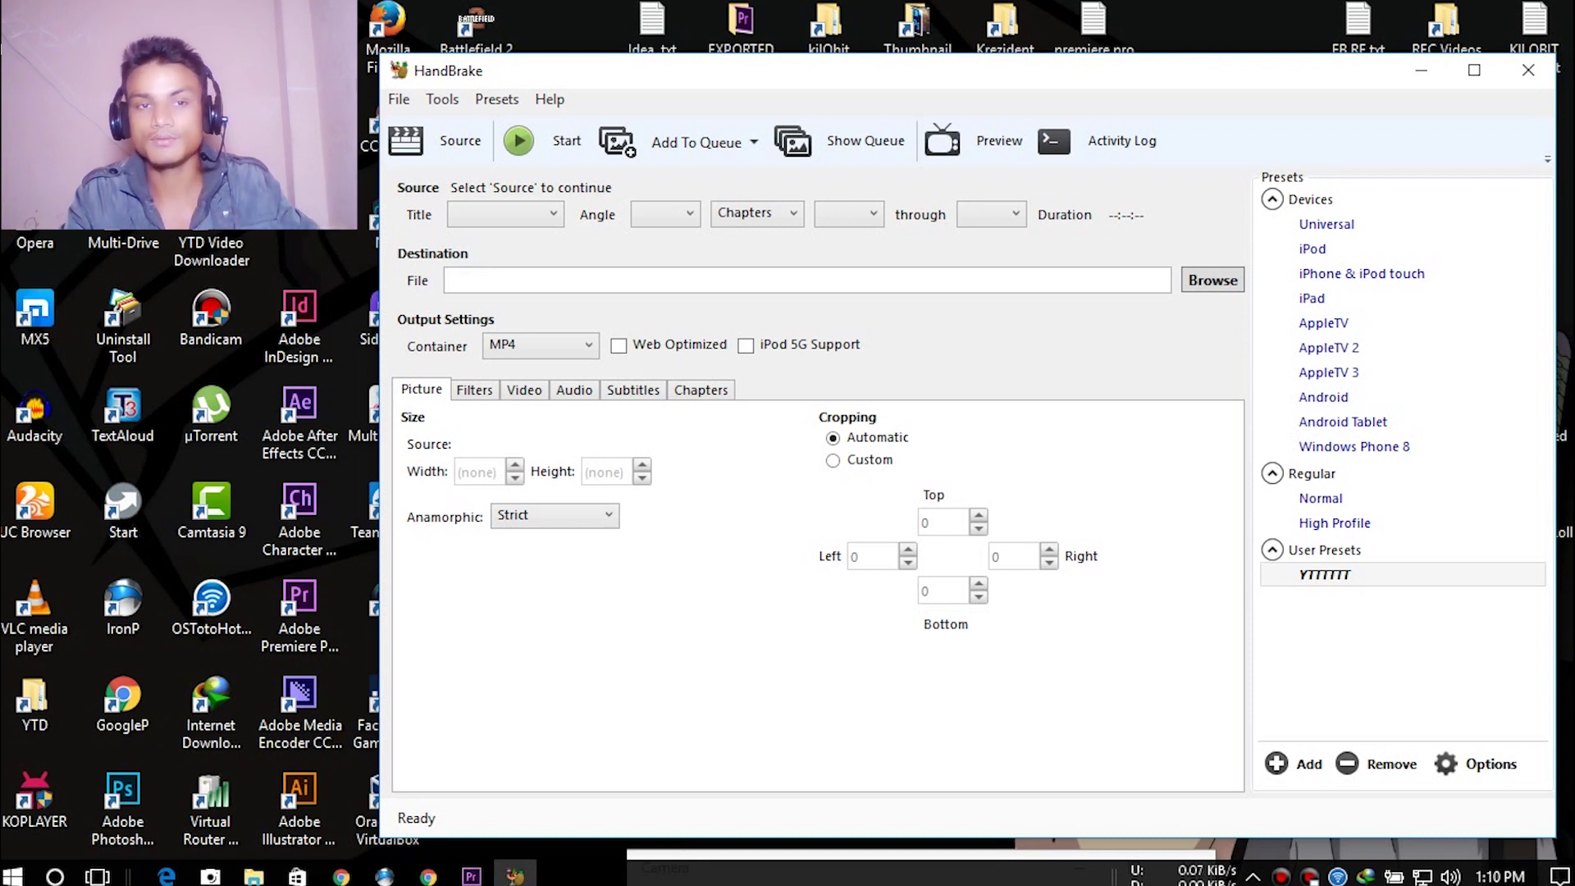
Load WIN_20161210_12_06_20_Pro.mp4 from Camera Roll as the single-file source
{"action": "left_click", "coordinate": [435, 141]}
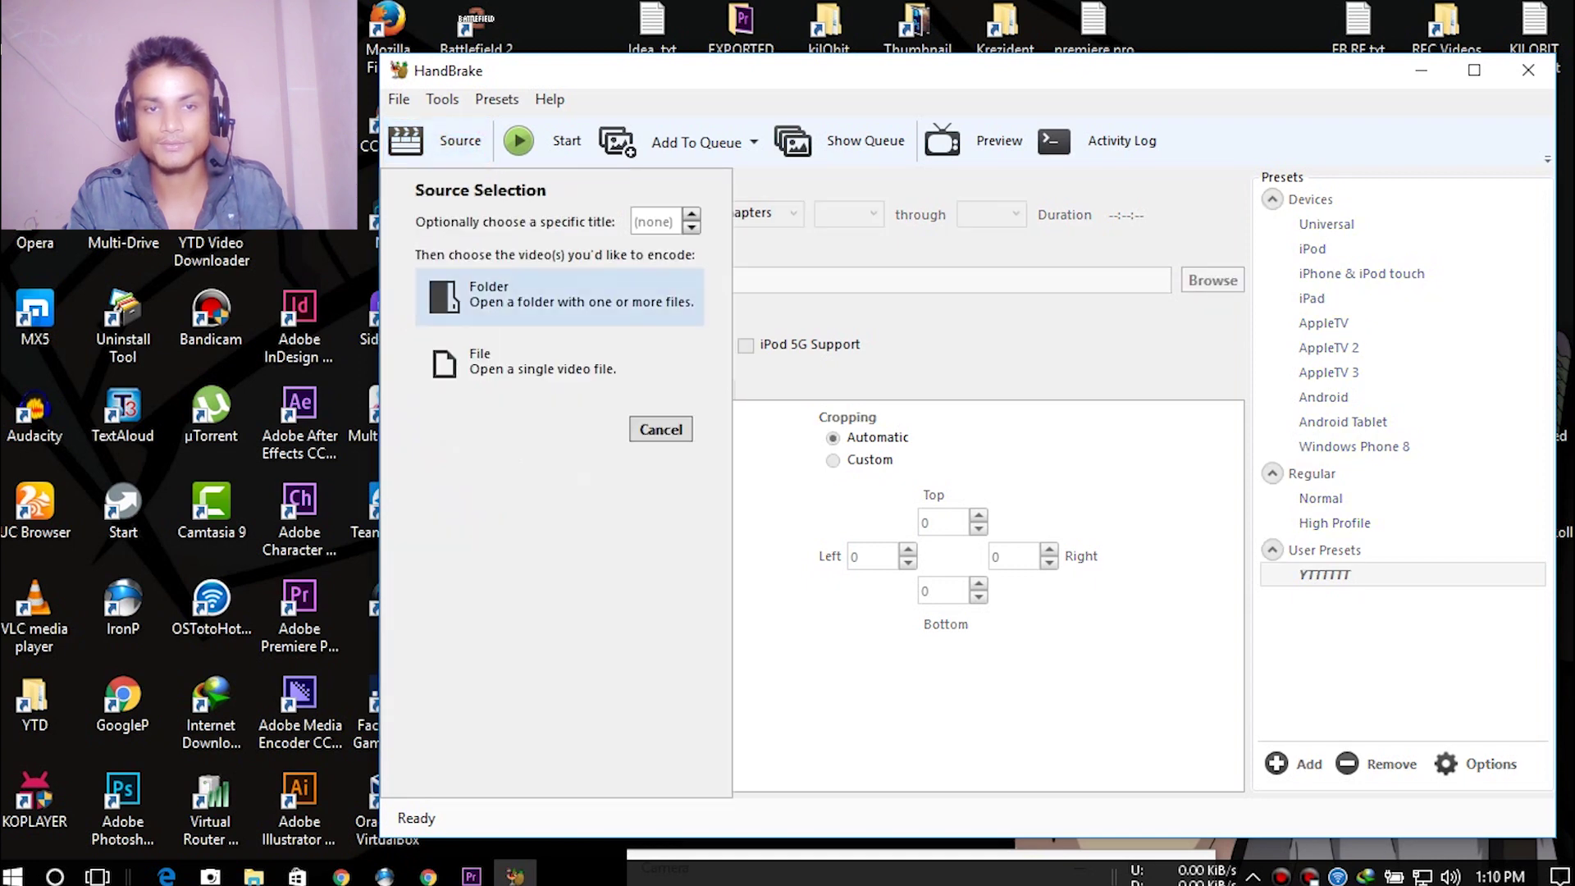
{"action": "left_click", "coordinate": [504, 362]}
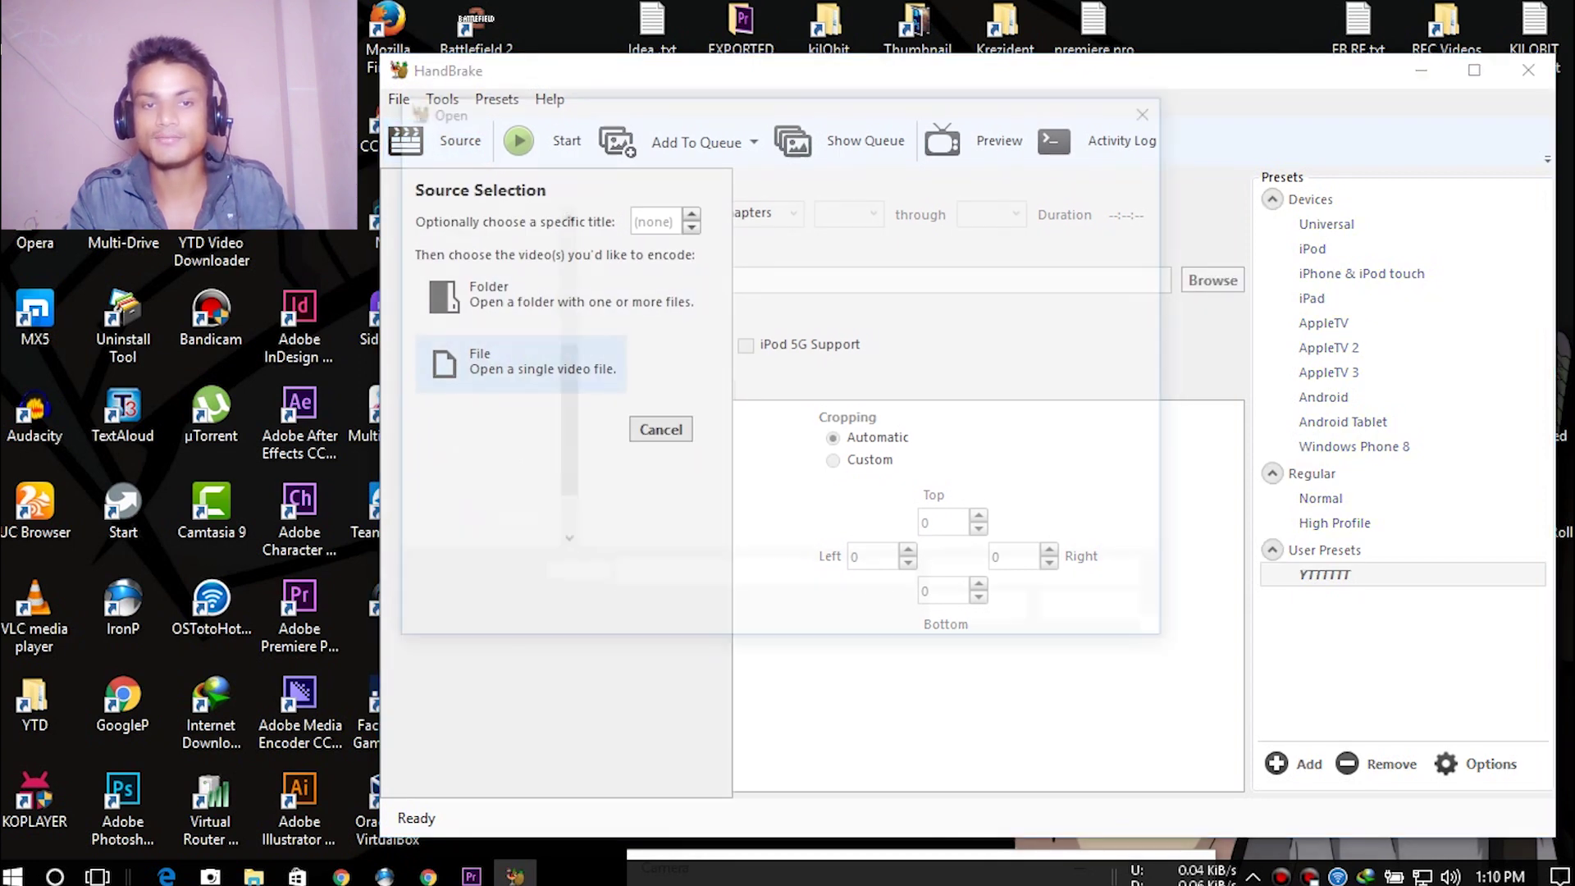
{"action": "left_click", "coordinate": [656, 288]}
{"action": "left_click", "coordinate": [958, 615]}
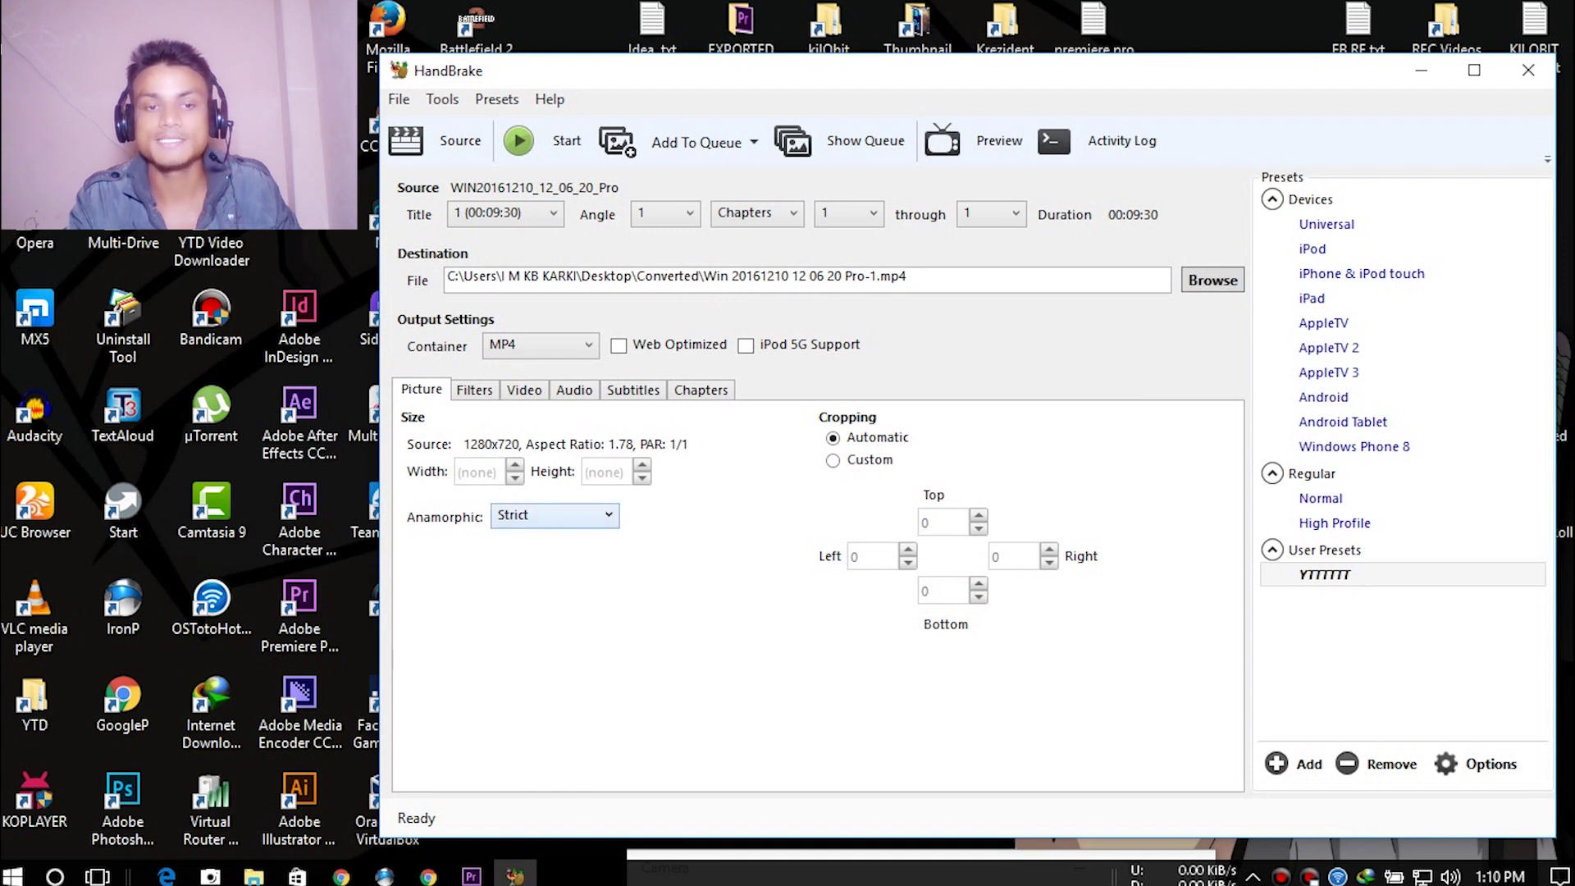
On the Video tab, choose the H.264 (x264) codec with a 30 fps frame rate
{"action": "left_click", "coordinate": [475, 390]}
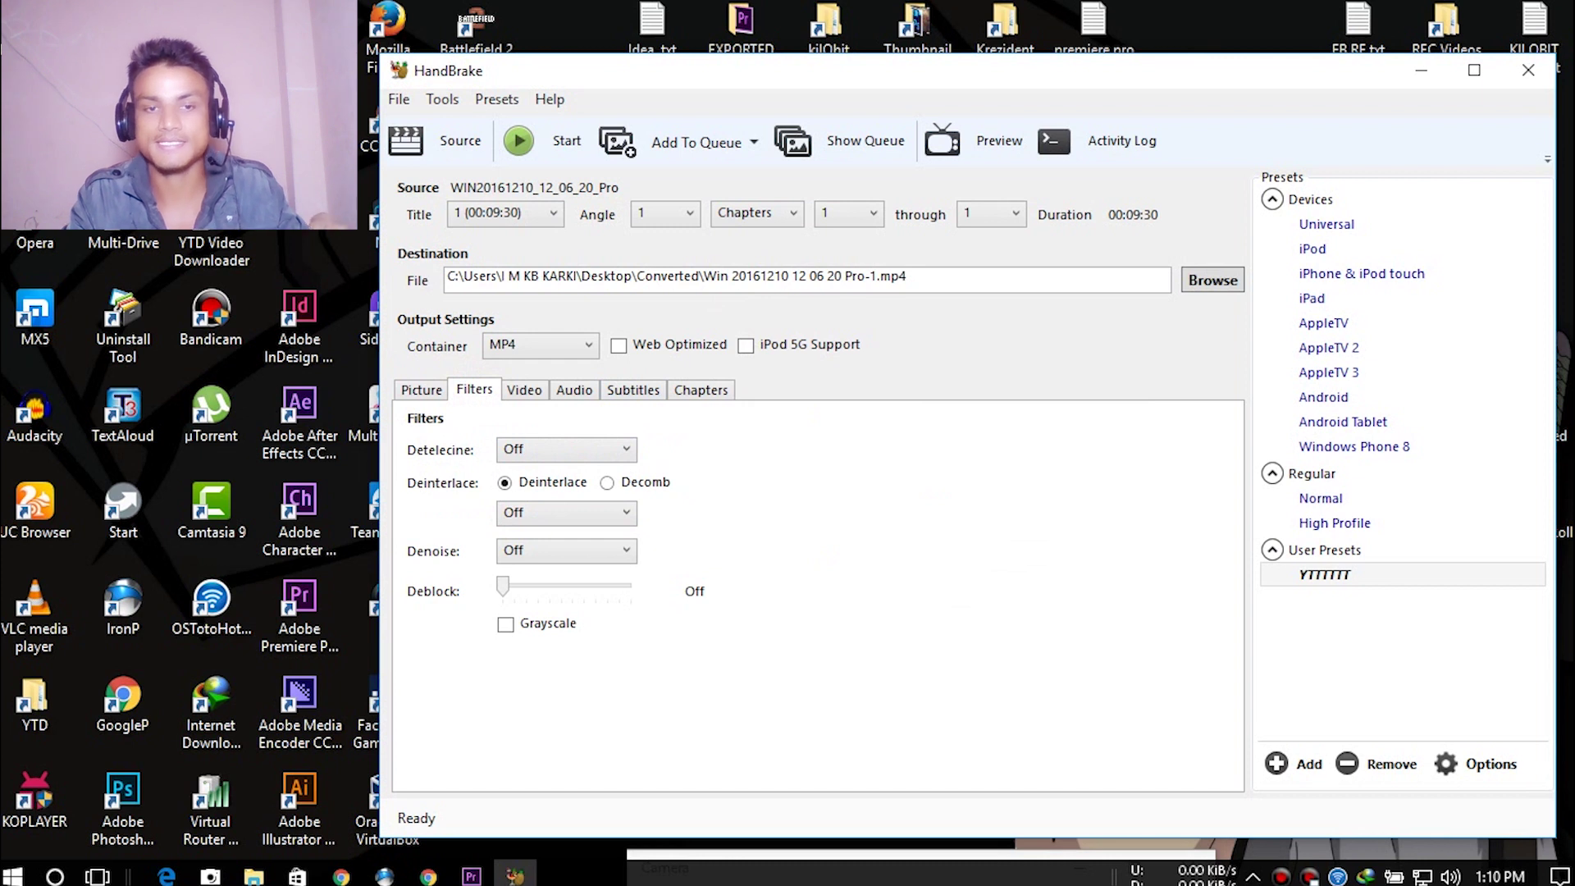
{"action": "left_click", "coordinate": [524, 390]}
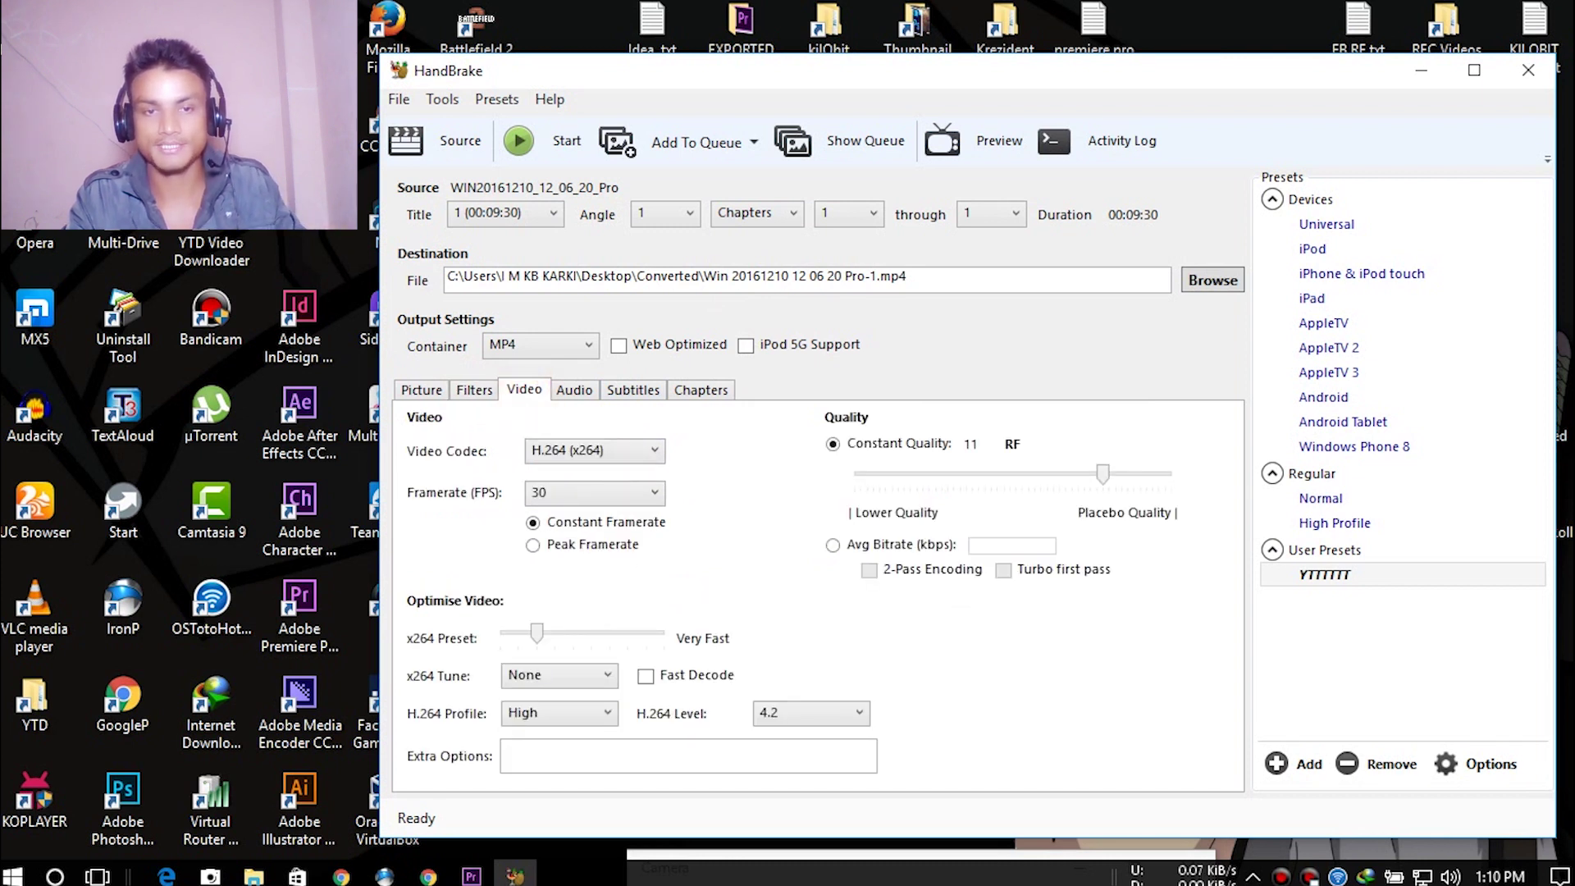
{"action": "left_click", "coordinate": [558, 450]}
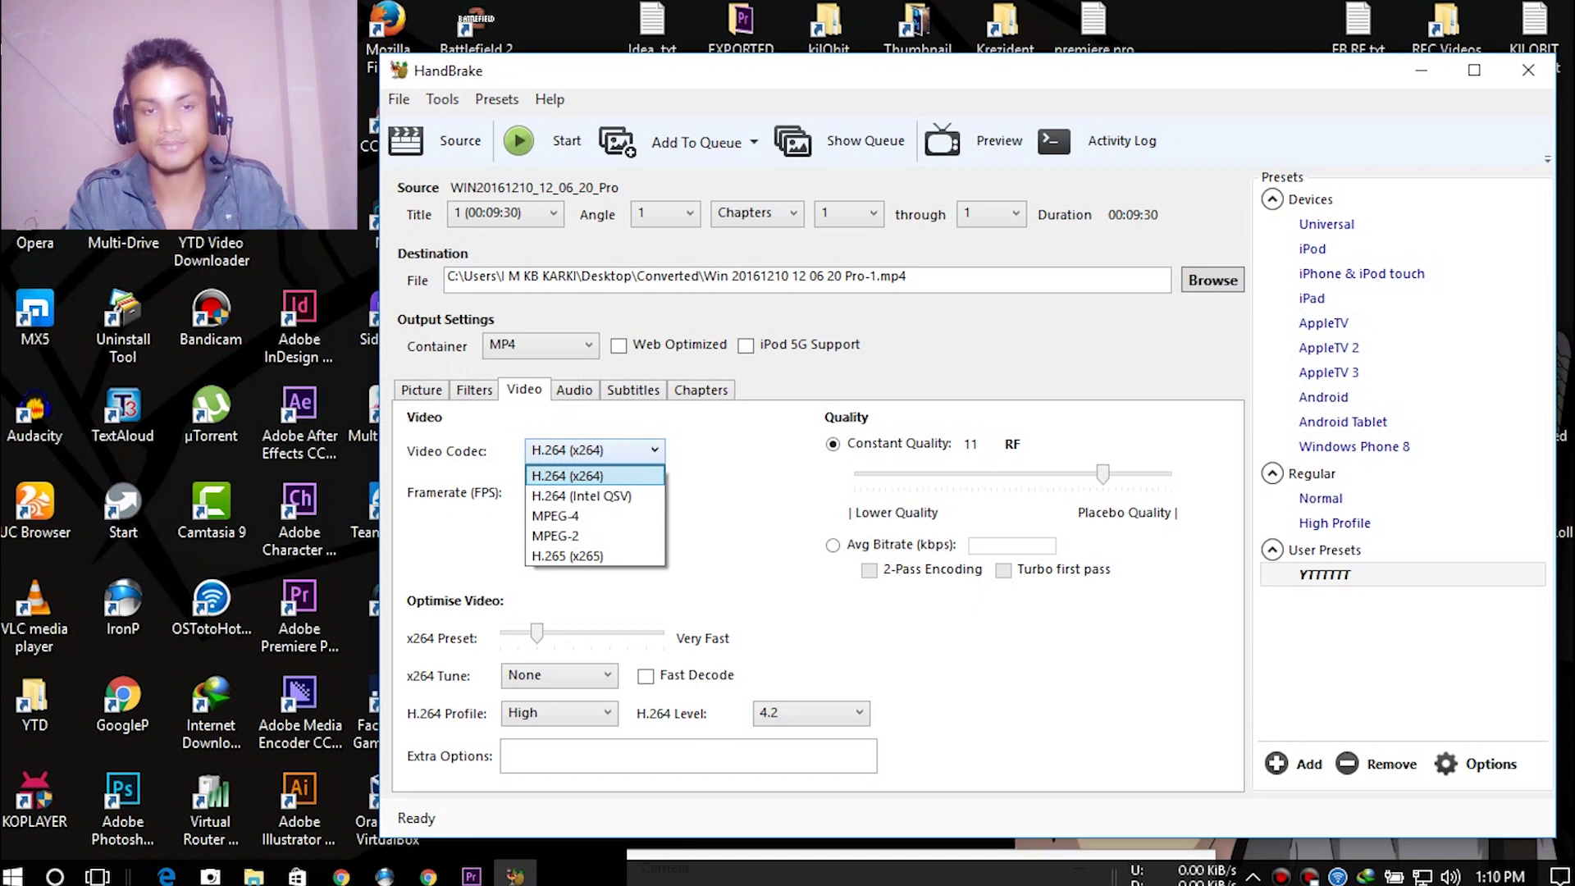
{"action": "left_click", "coordinate": [563, 449]}
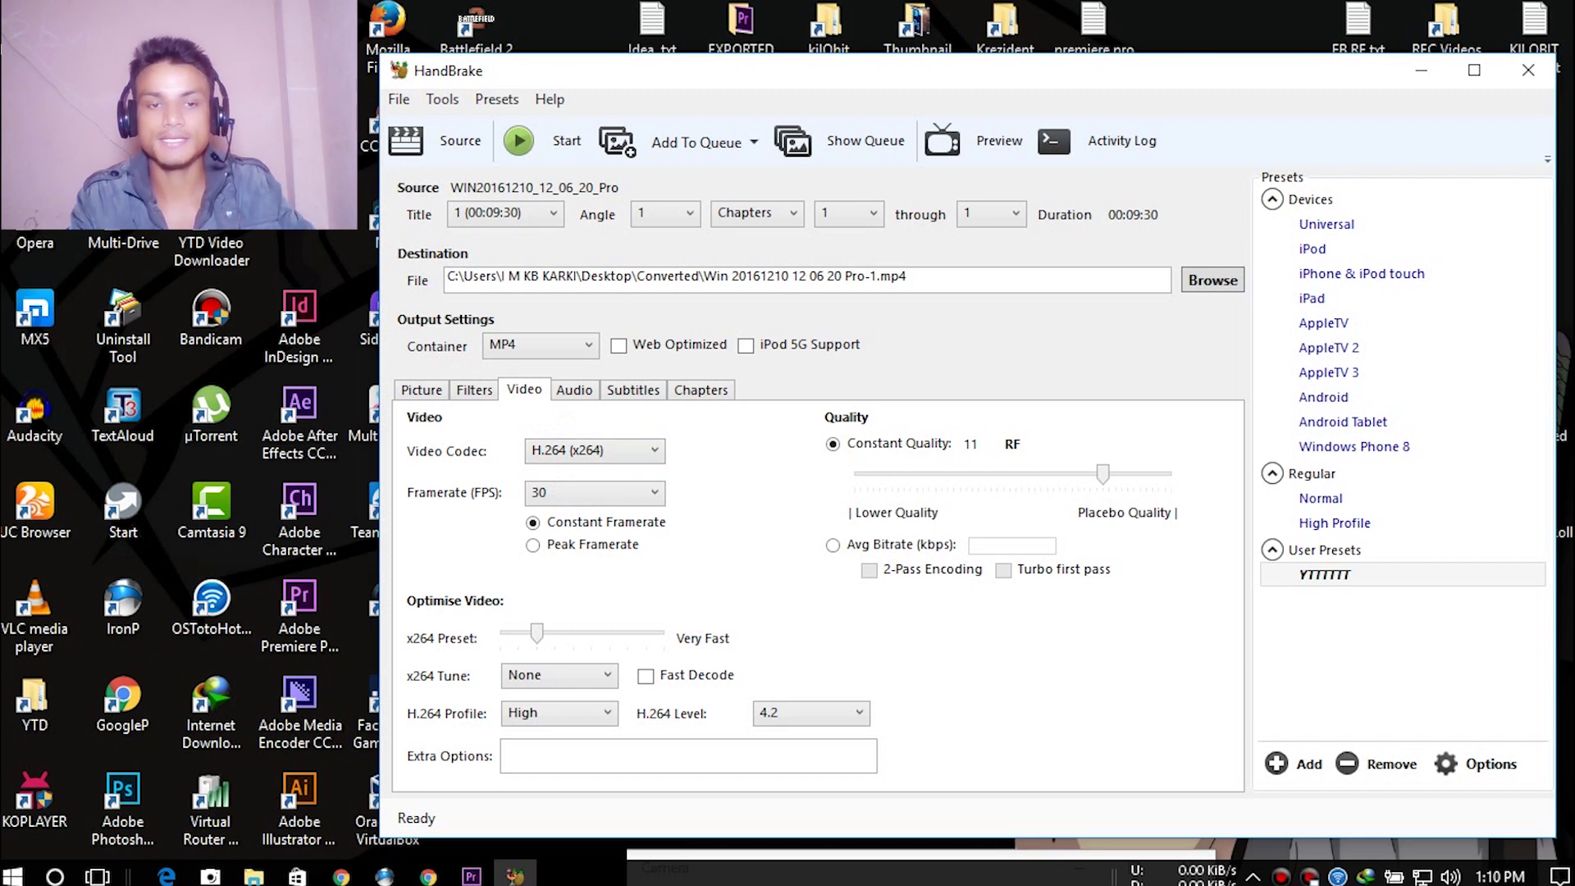
{"action": "left_click", "coordinate": [566, 492]}
{"action": "left_click", "coordinate": [566, 492]}
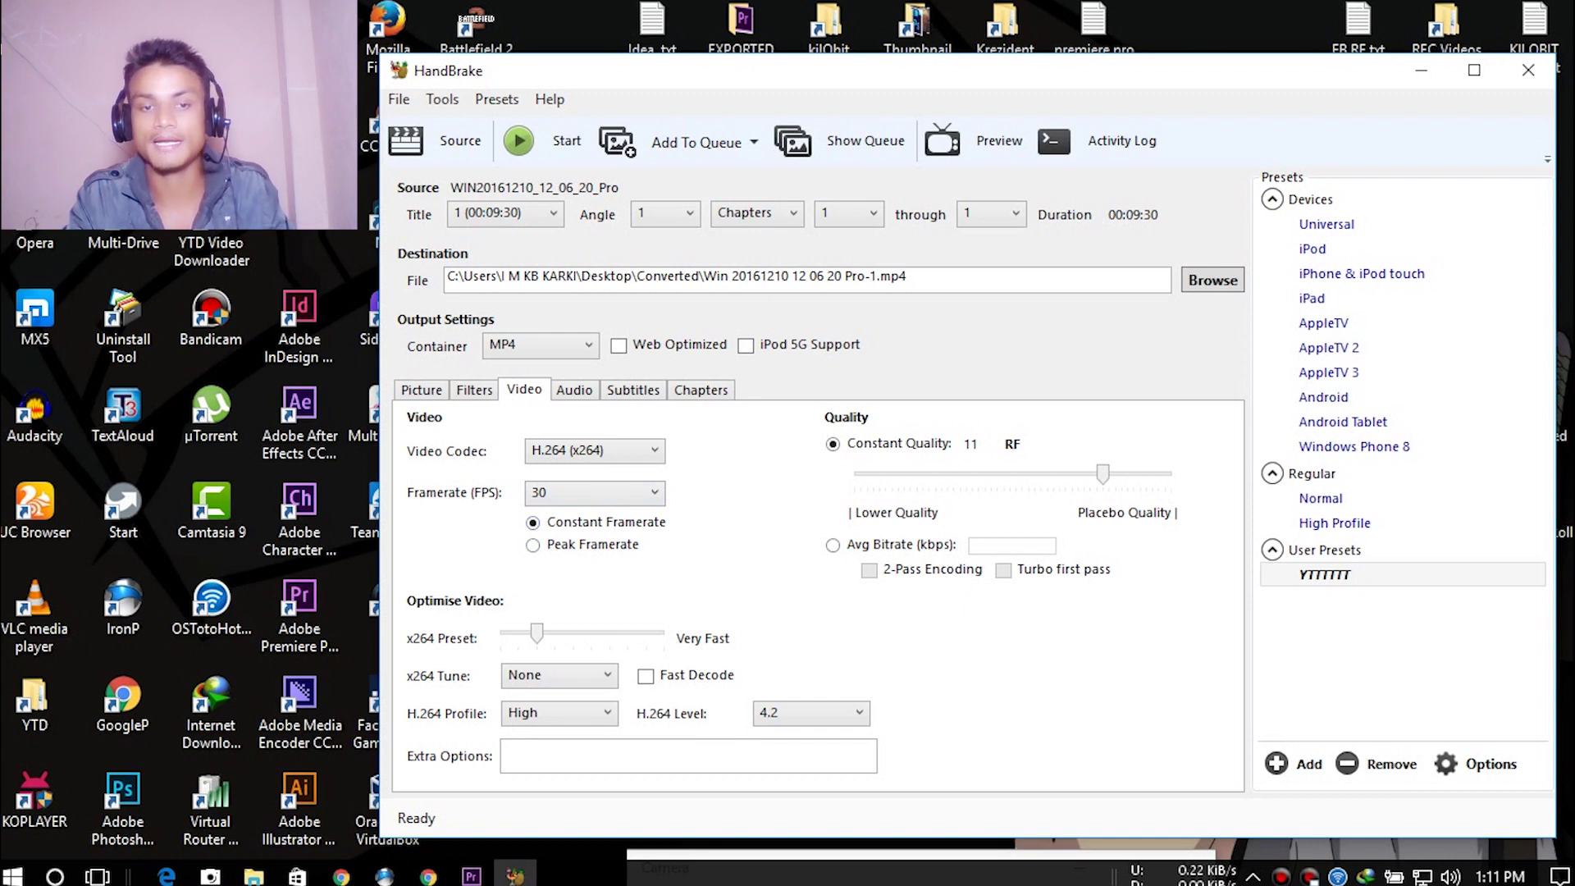
Use Constant Framerate mode and keep Constant Quality encoding at RF 11
{"action": "left_click", "coordinate": [533, 545]}
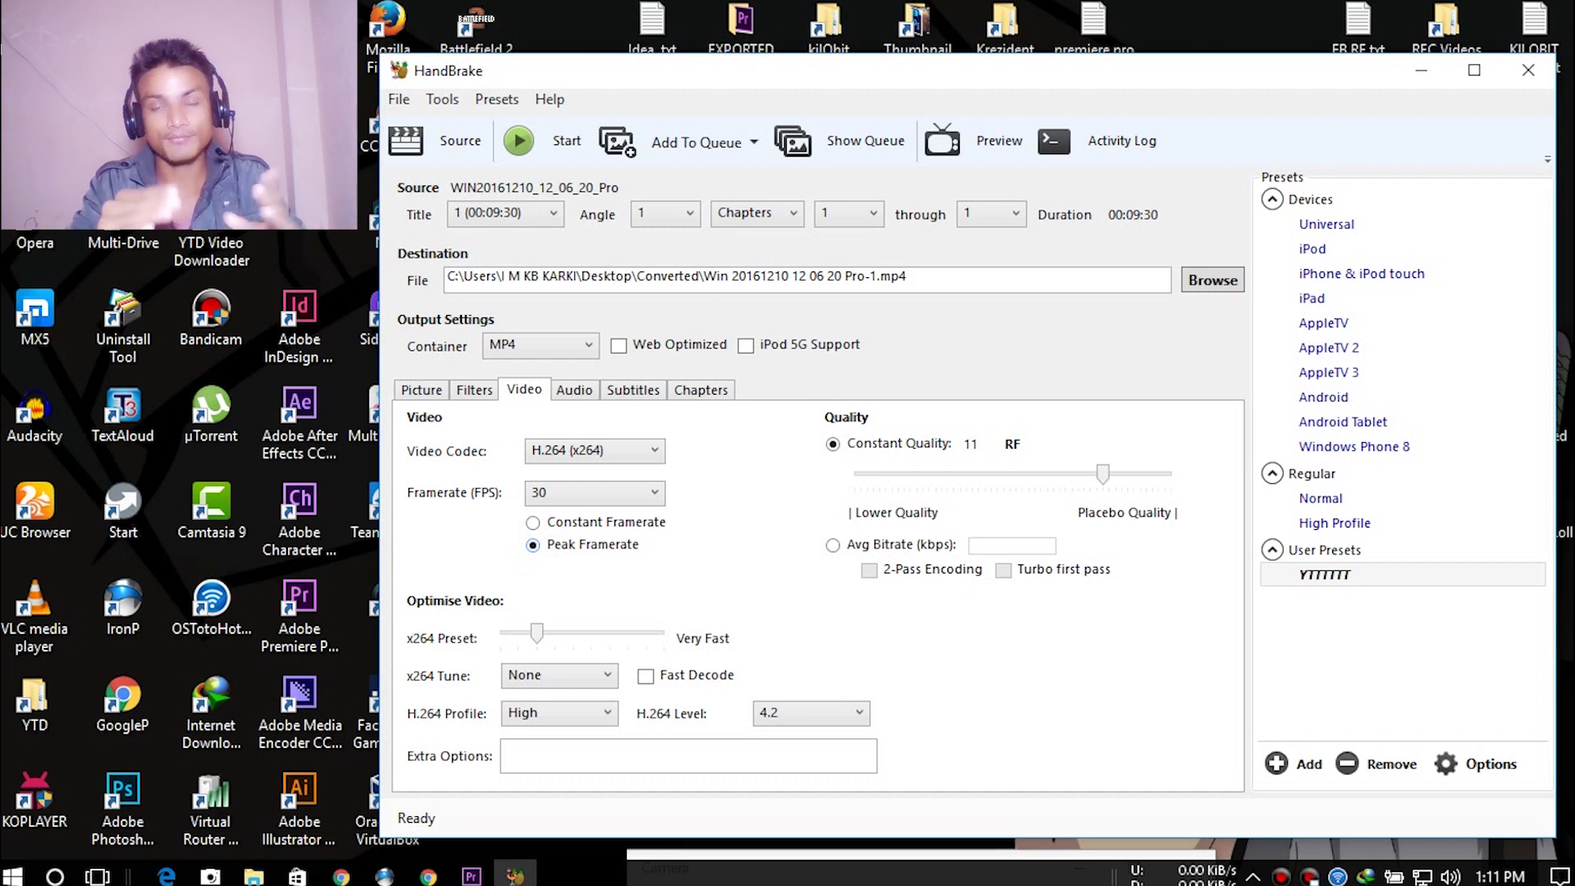
{"action": "left_click", "coordinate": [533, 523]}
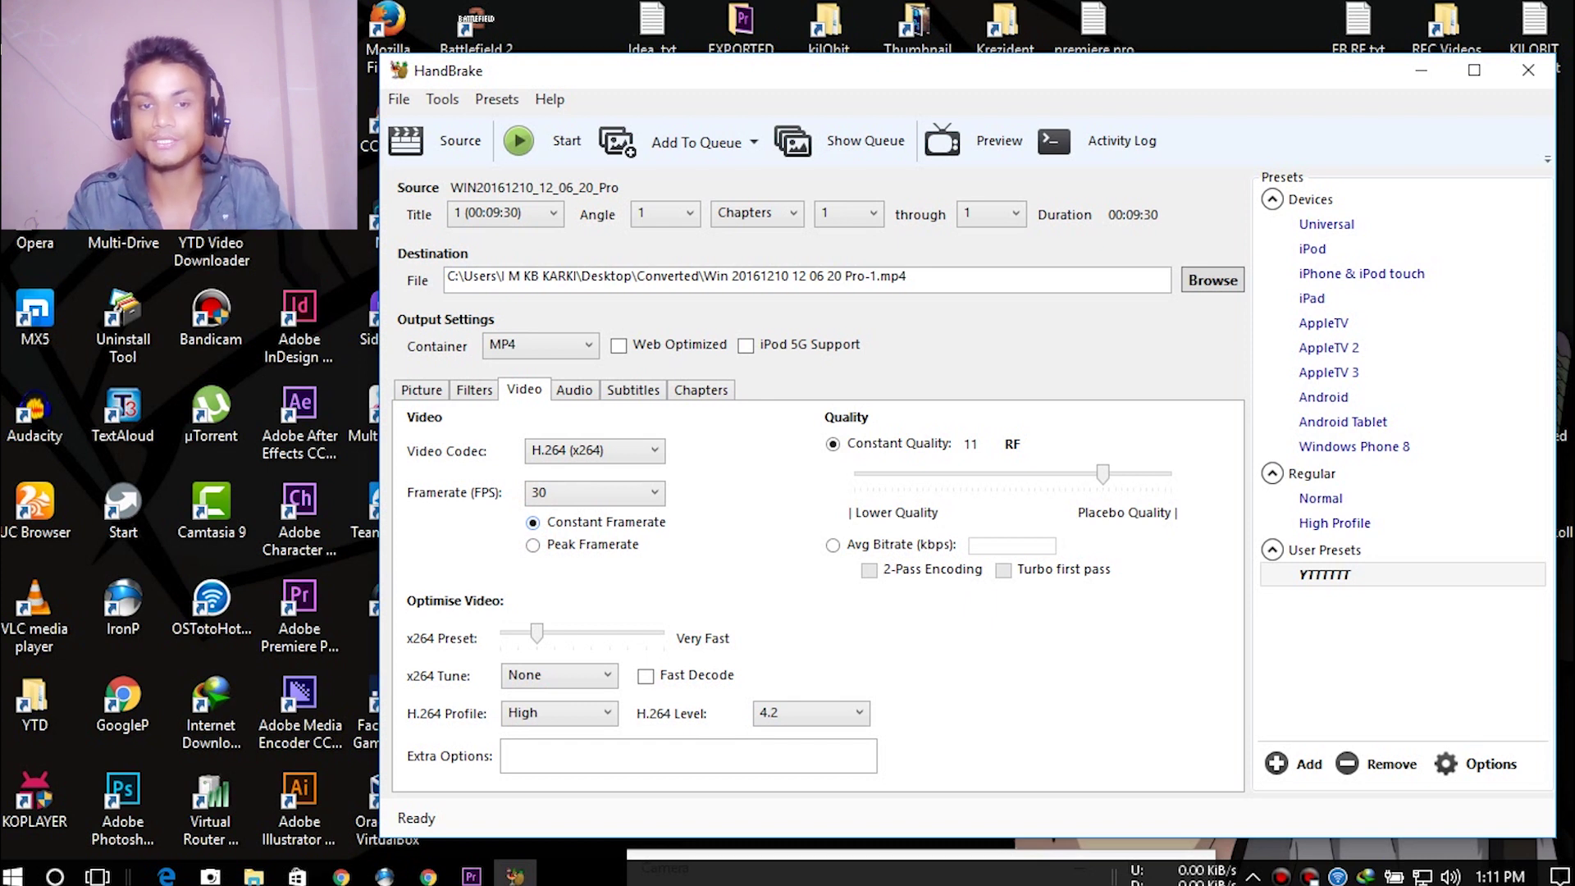
{"action": "left_click", "coordinate": [586, 523]}
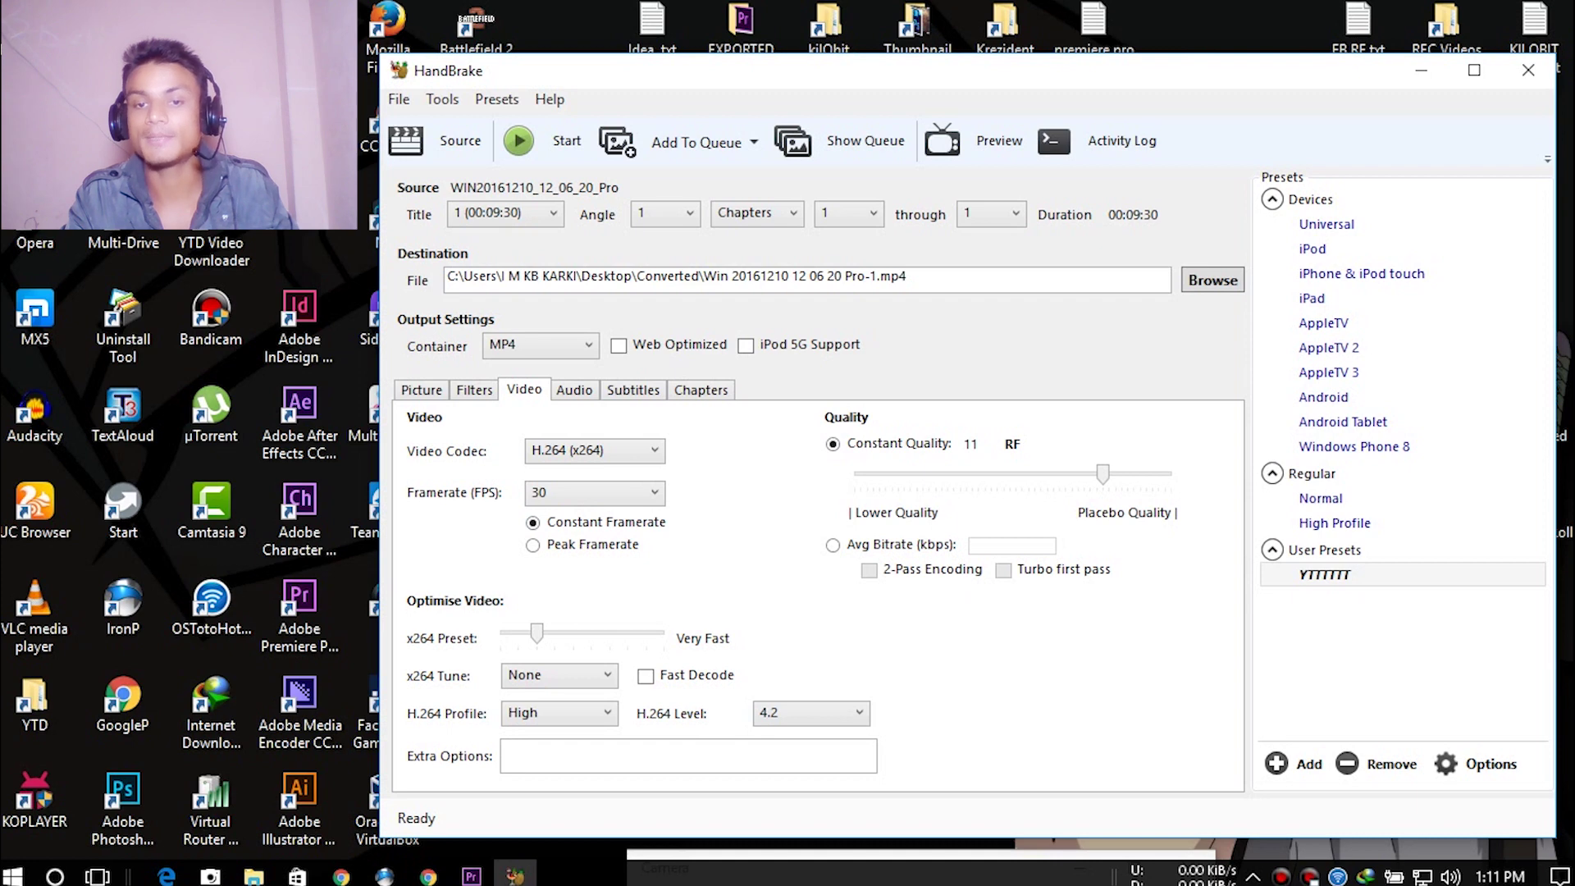
{"action": "left_click", "coordinate": [832, 545]}
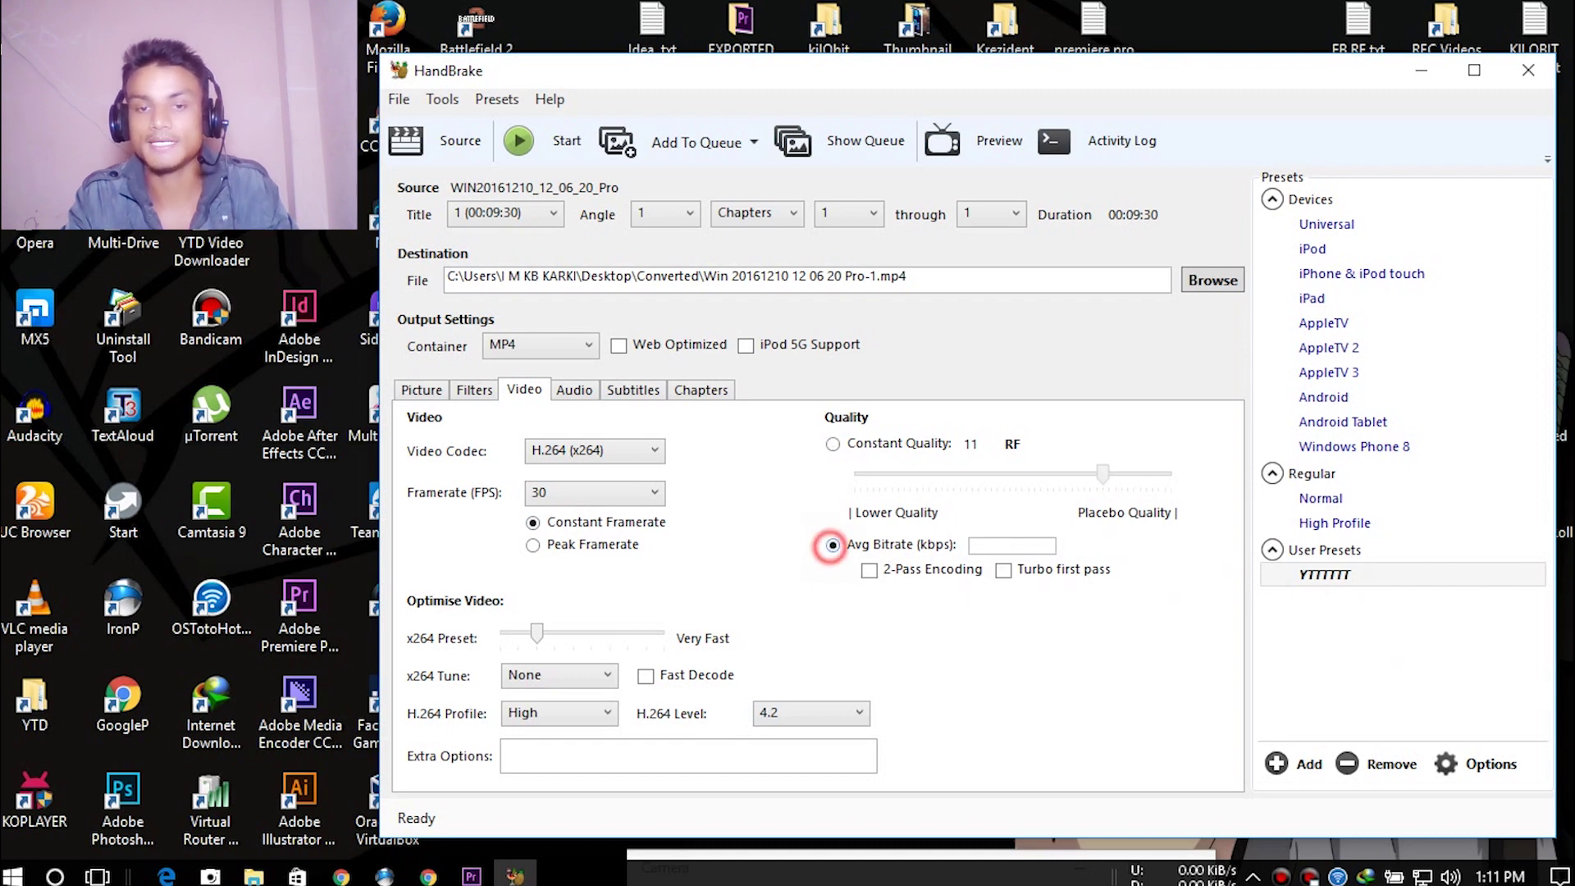
{"action": "left_click", "coordinate": [987, 545]}
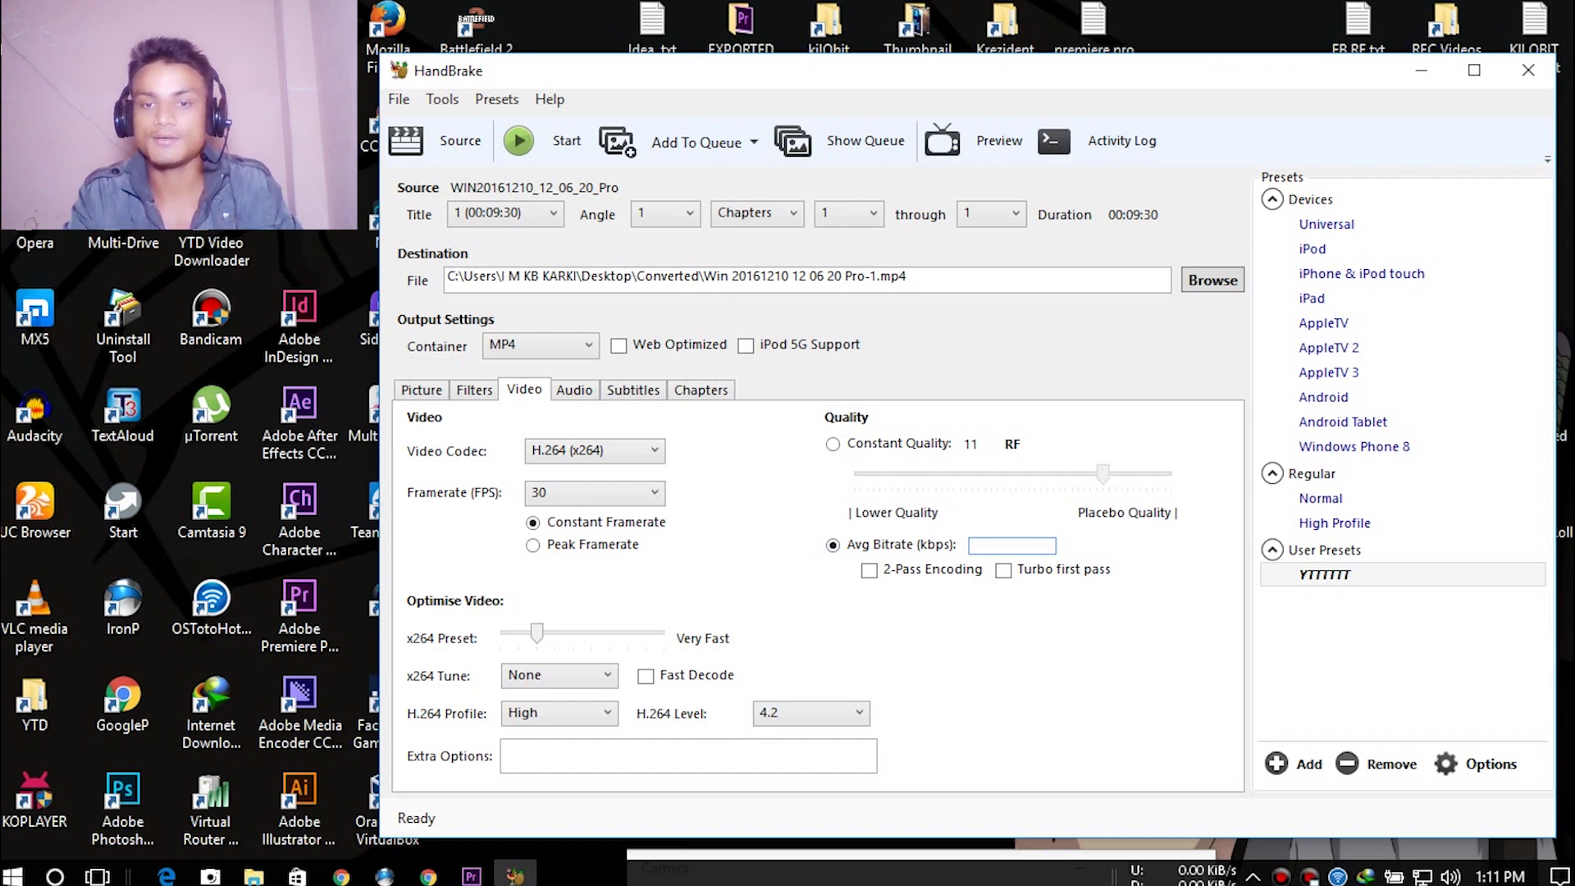
{"action": "left_click", "coordinate": [833, 444]}
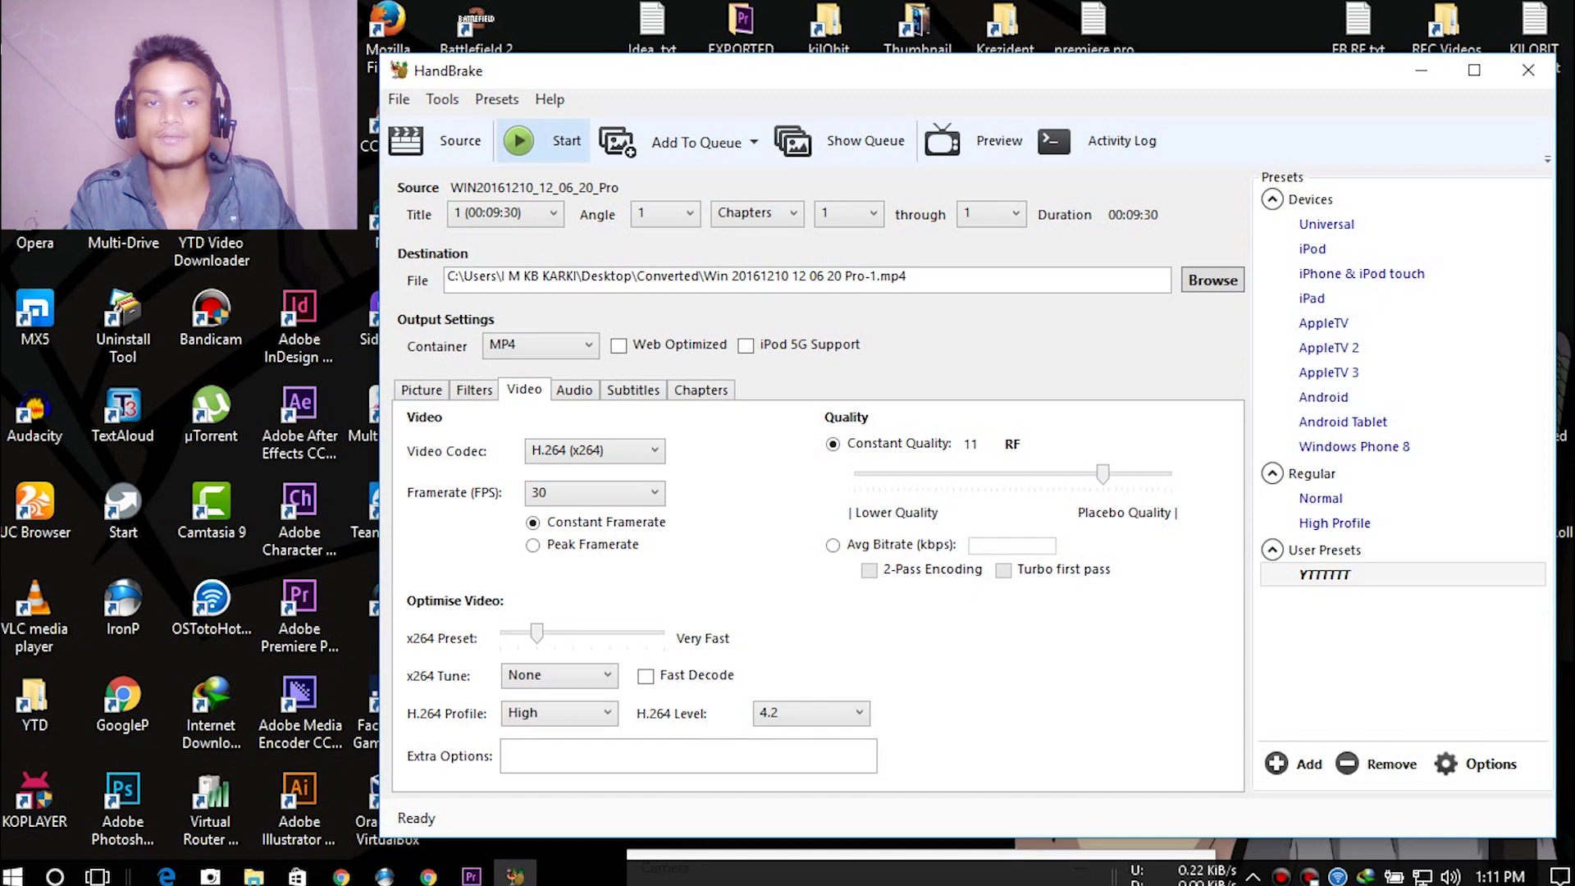
{"action": "left_click", "coordinate": [529, 142]}
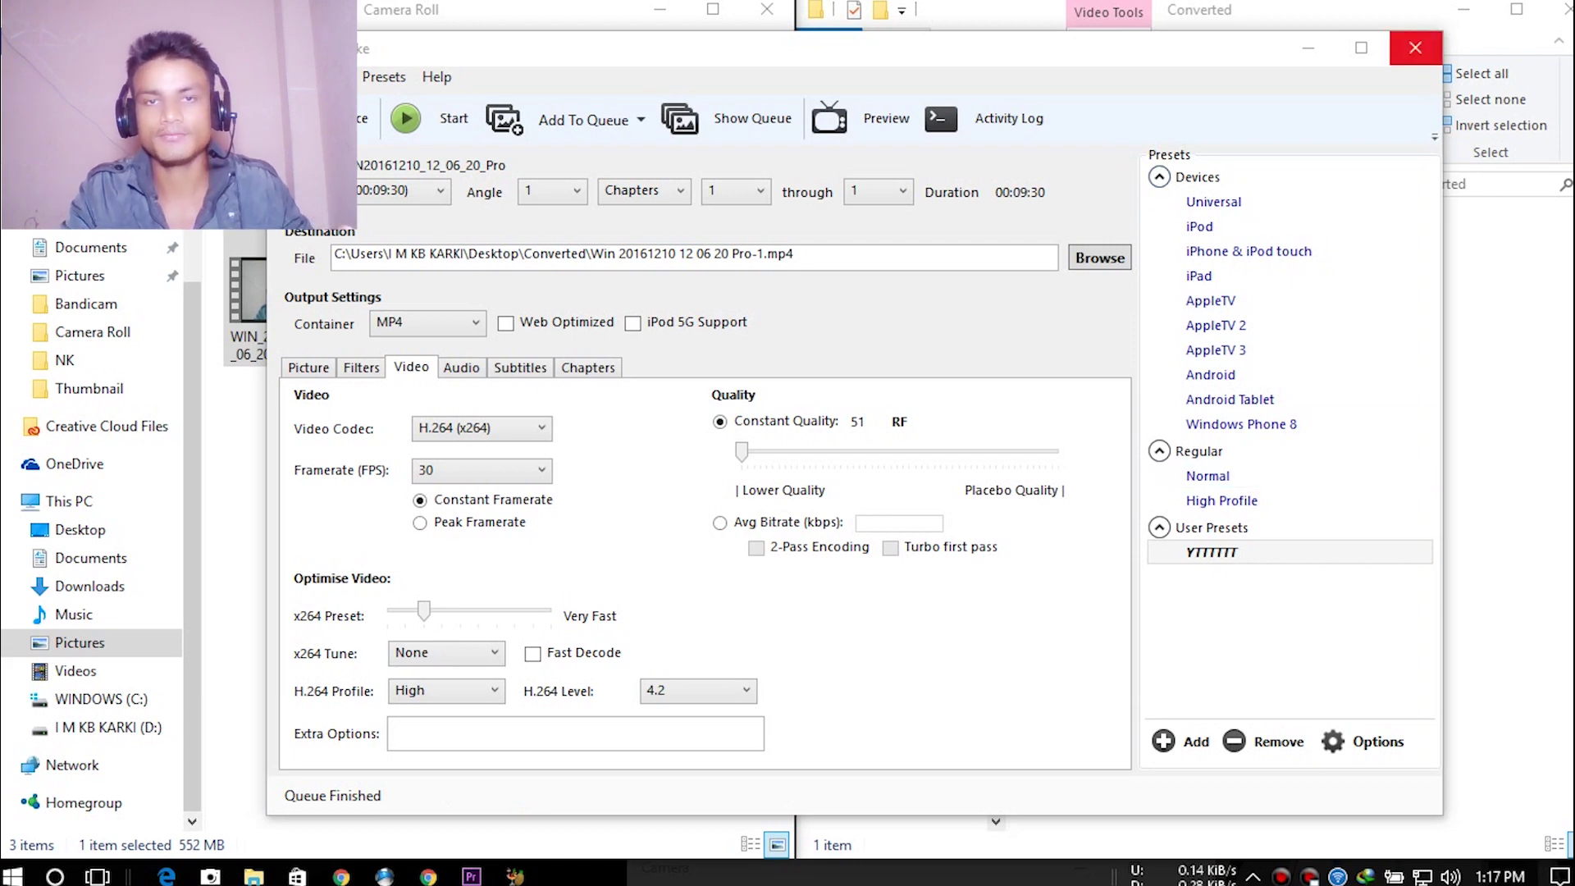
Close HandBrake and open MediaInfo on the original WIN_20161210_12_06_20_Pro.mp4
{"action": "left_click", "coordinate": [1415, 47]}
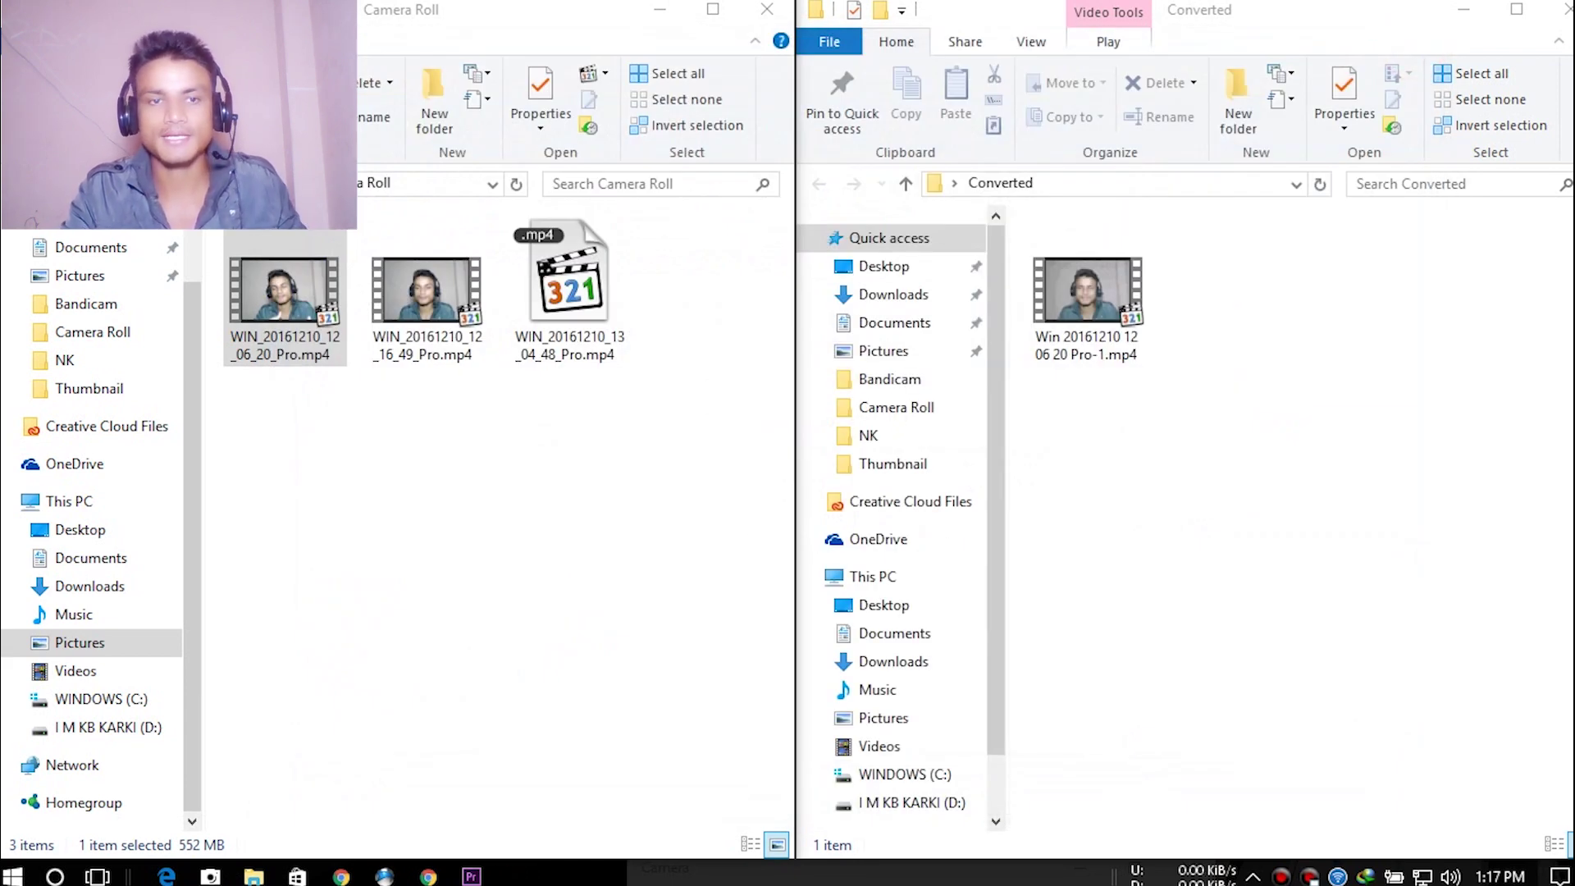
{"action": "left_click", "coordinate": [397, 521]}
{"action": "left_click", "coordinate": [294, 312]}
{"action": "right_click", "coordinate": [294, 312]}
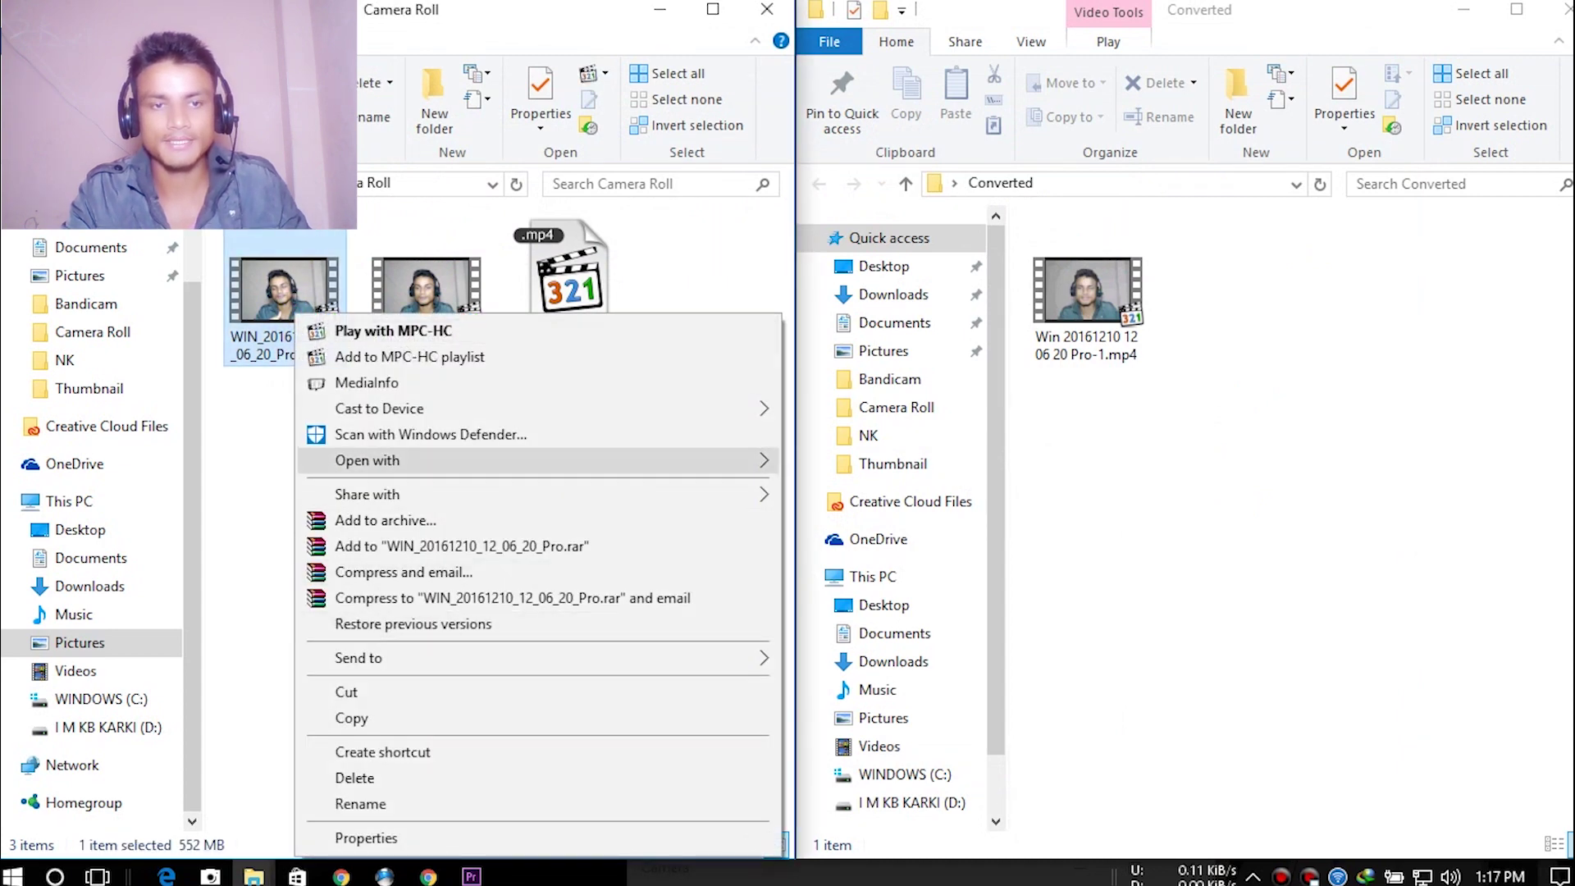
{"action": "left_click", "coordinate": [344, 382]}
Highlight the original's variable 20.804–31.780 FPS frame rate rows and move the window left
{"action": "scroll", "coordinate": [788, 460], "scroll_direction": "down", "scroll_amount": 8}
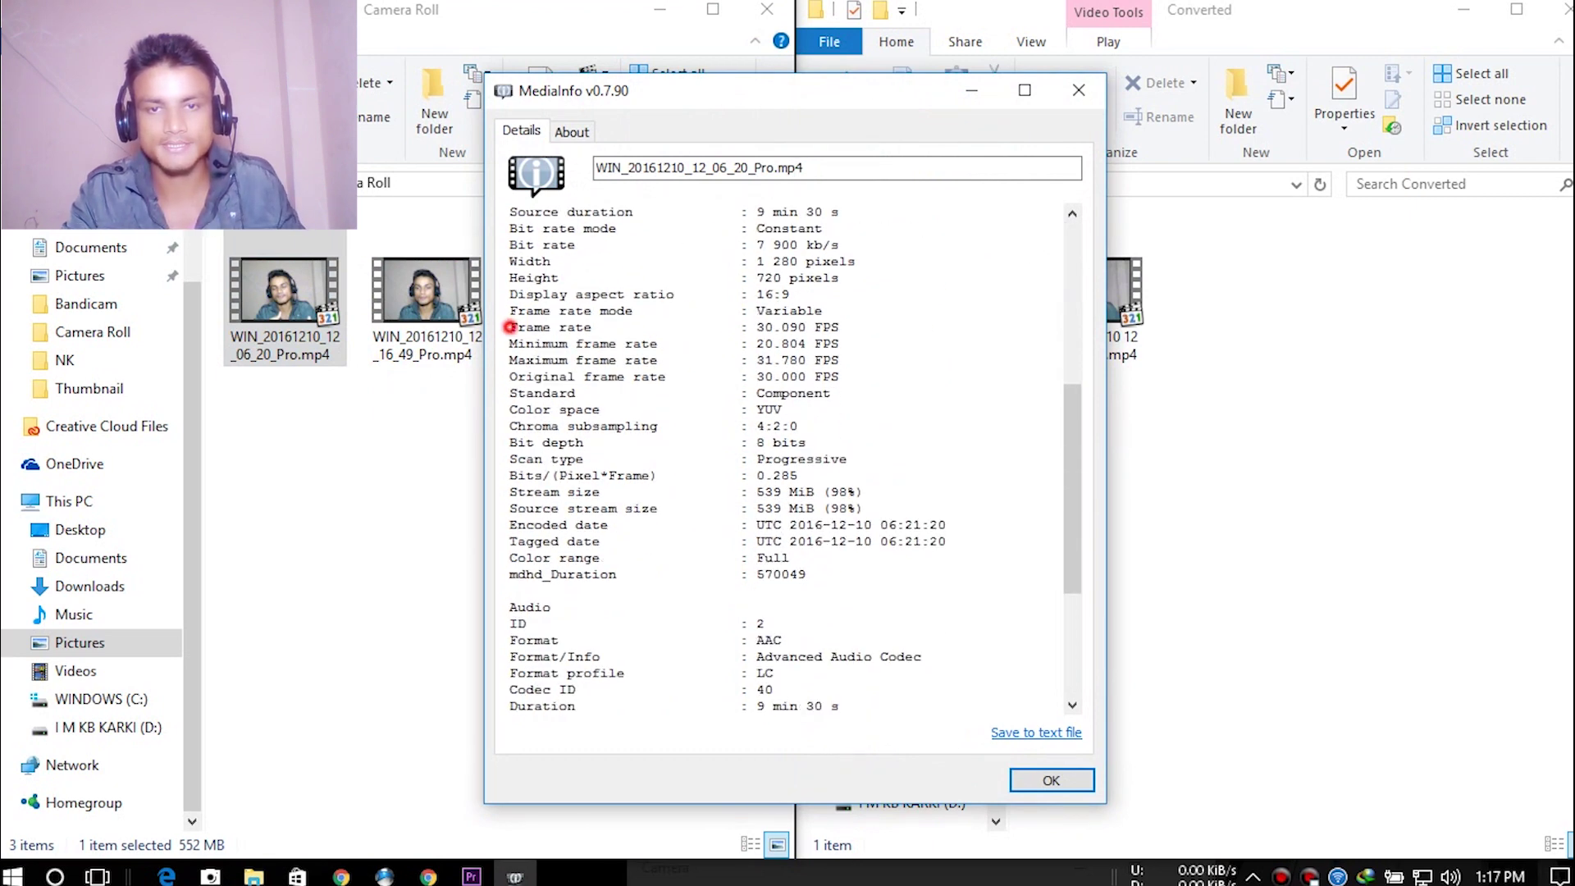
{"action": "left_click_drag", "start_coordinate": [510, 310], "coordinate": [839, 377]}
{"action": "left_click_drag", "start_coordinate": [894, 100], "coordinate": [539, 111]}
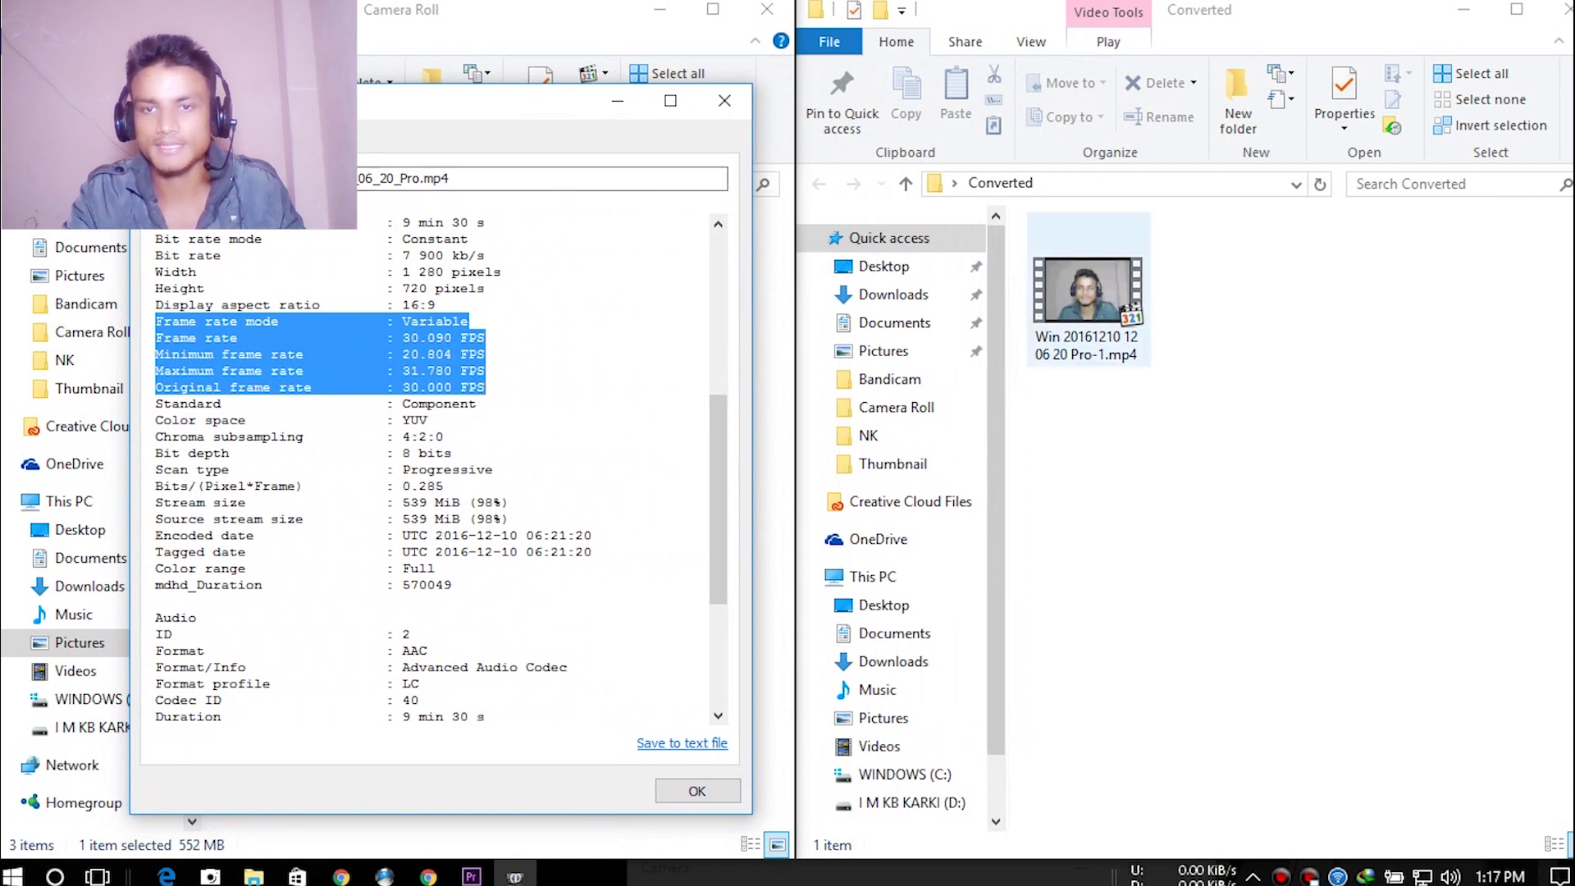
{"action": "right_click", "coordinate": [1104, 317]}
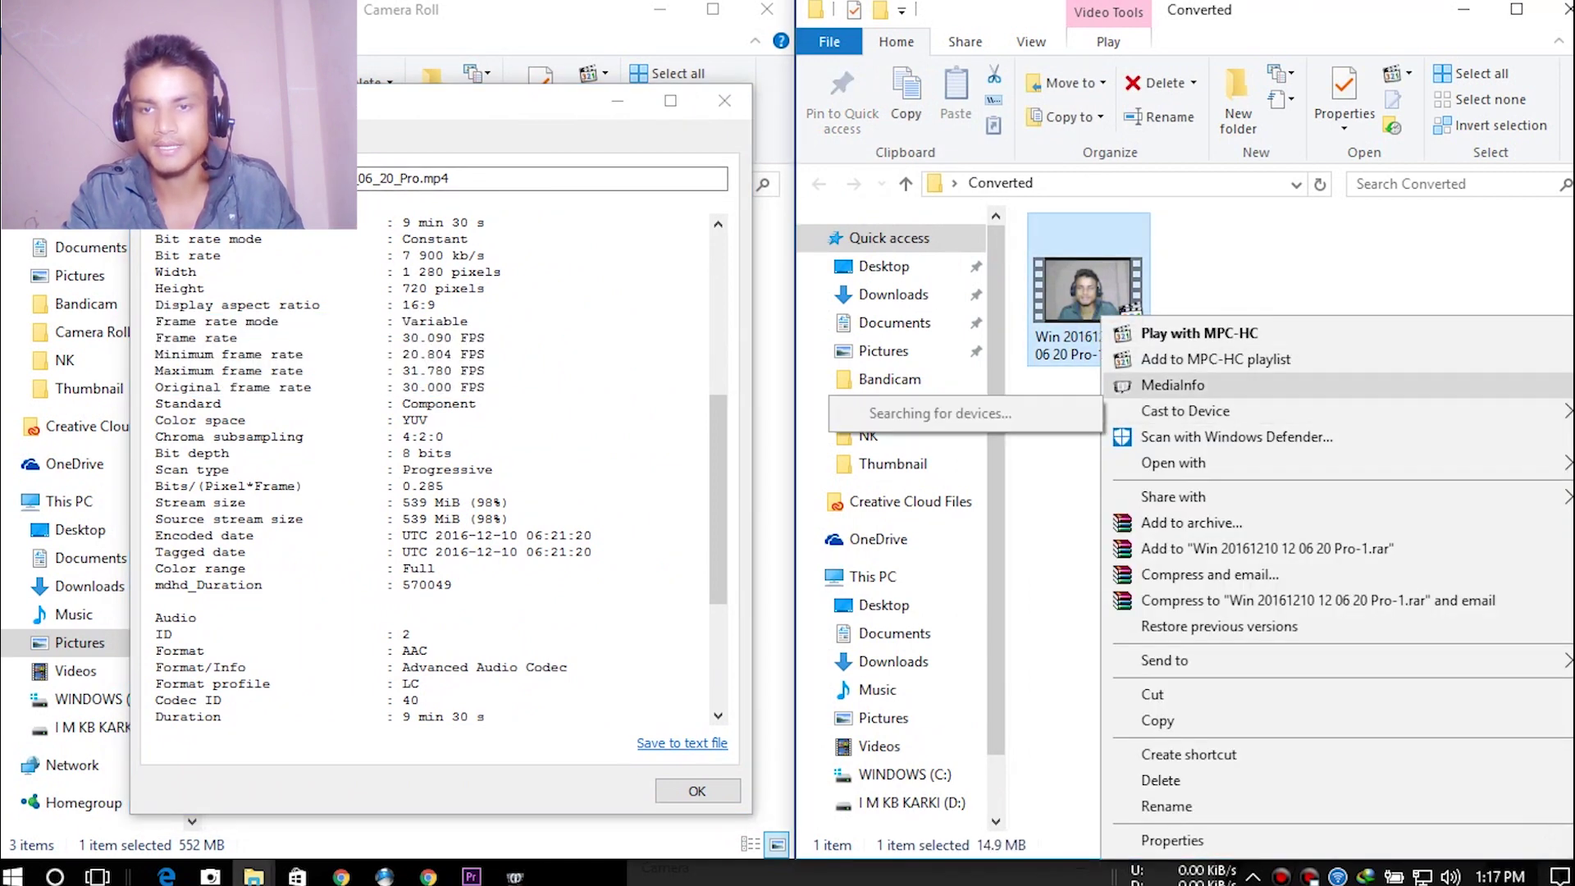
{"action": "left_click", "coordinate": [1181, 384]}
{"action": "left_click_drag", "start_coordinate": [574, 90], "coordinate": [923, 114]}
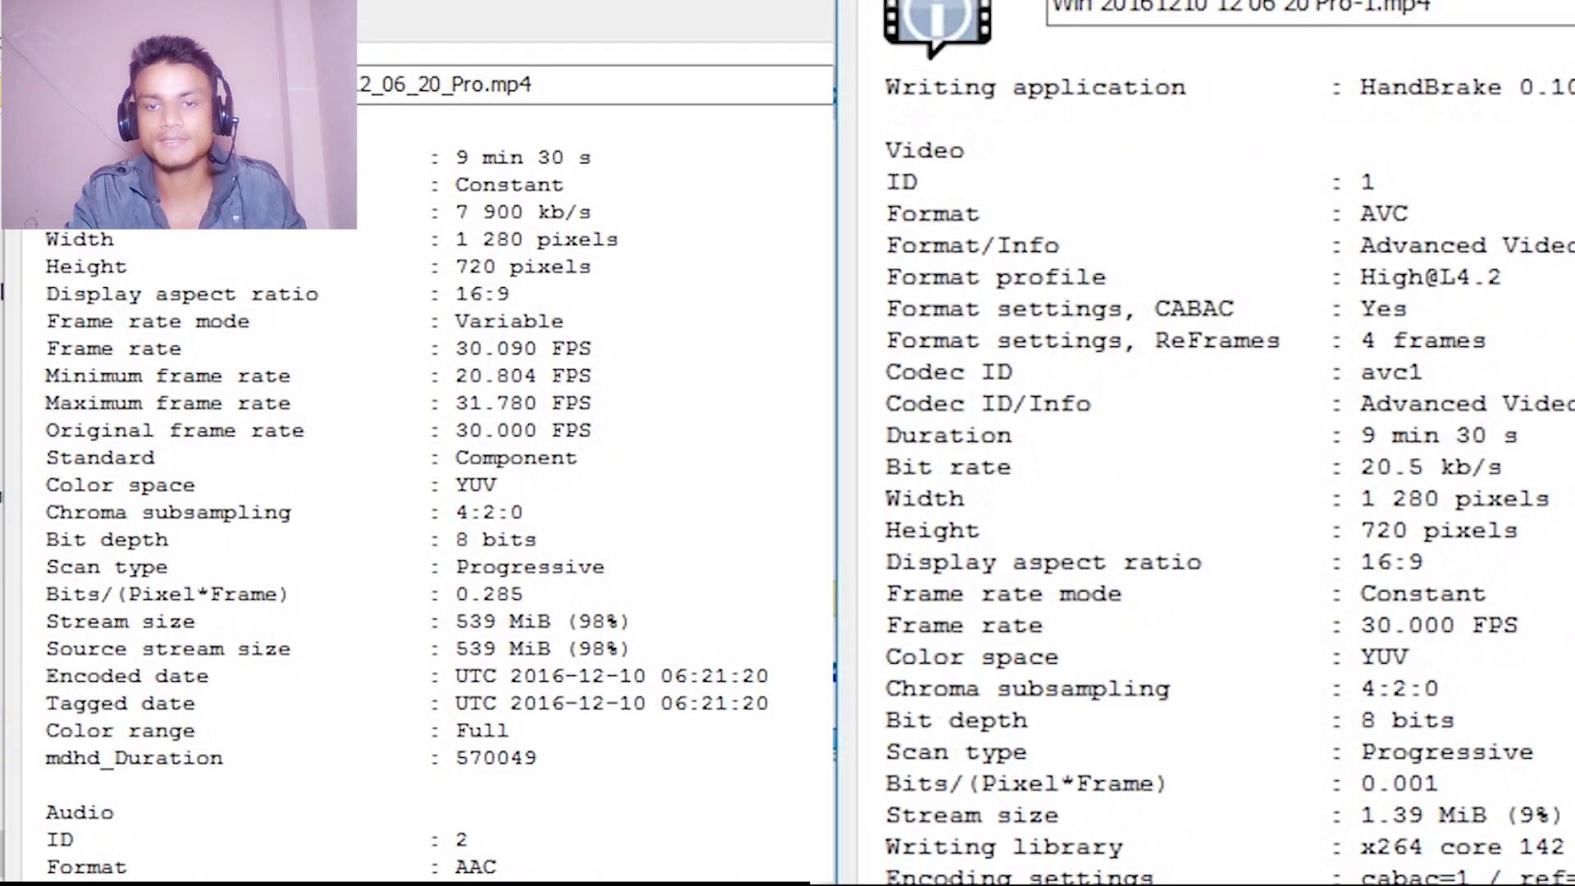
Highlight the converted Constant 30.000 FPS rows against the original's Variable frame rate mode
{"action": "left_click_drag", "start_coordinate": [886, 593], "coordinate": [1519, 625]}
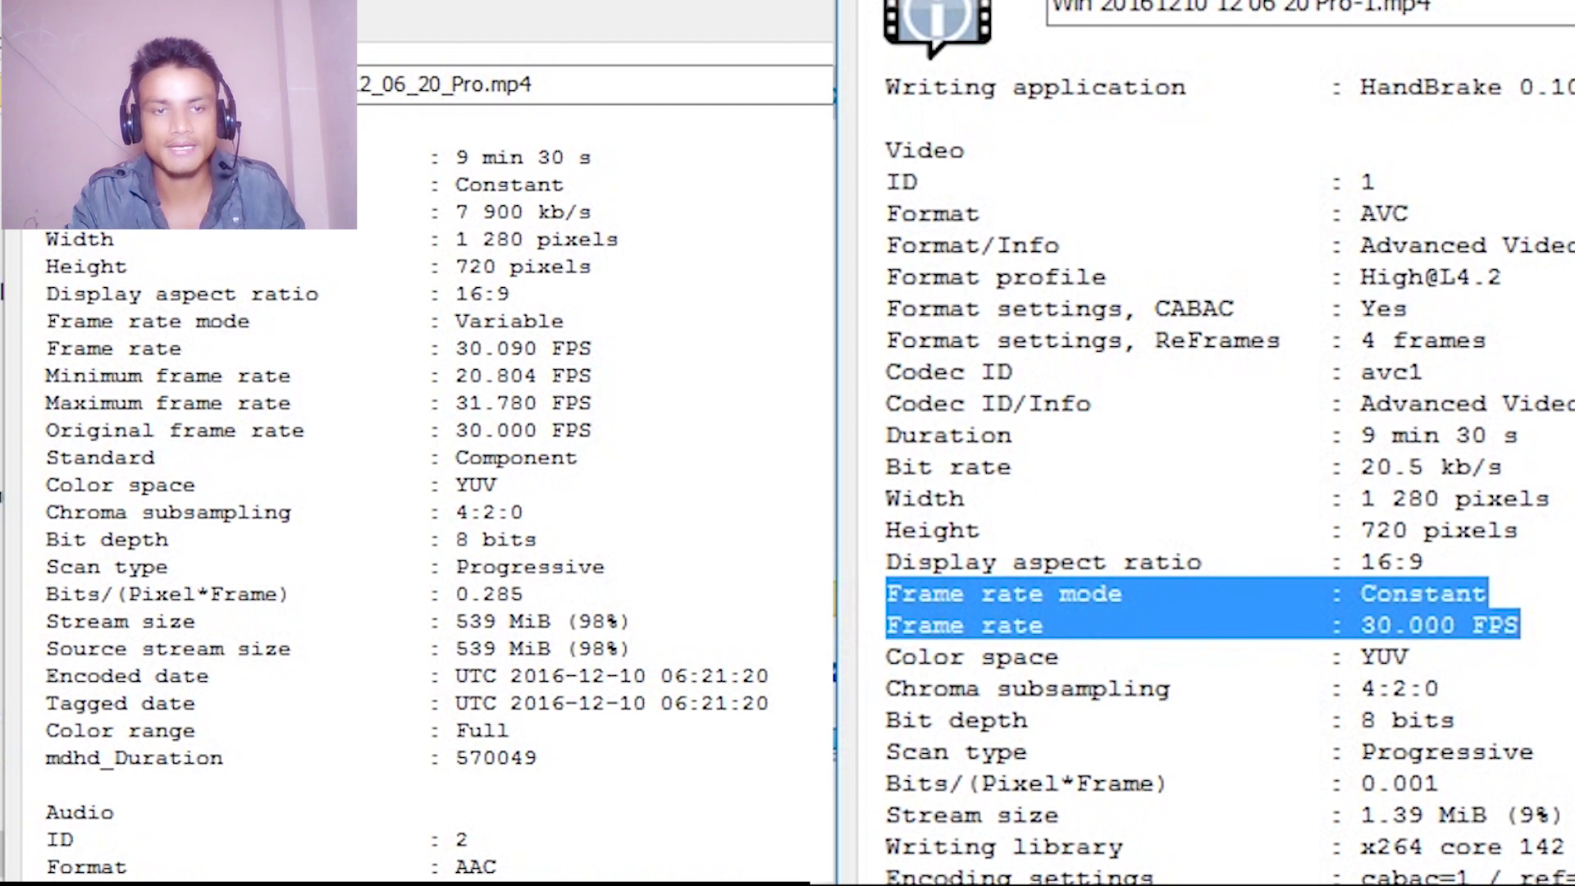
{"action": "double_click", "coordinate": [484, 321]}
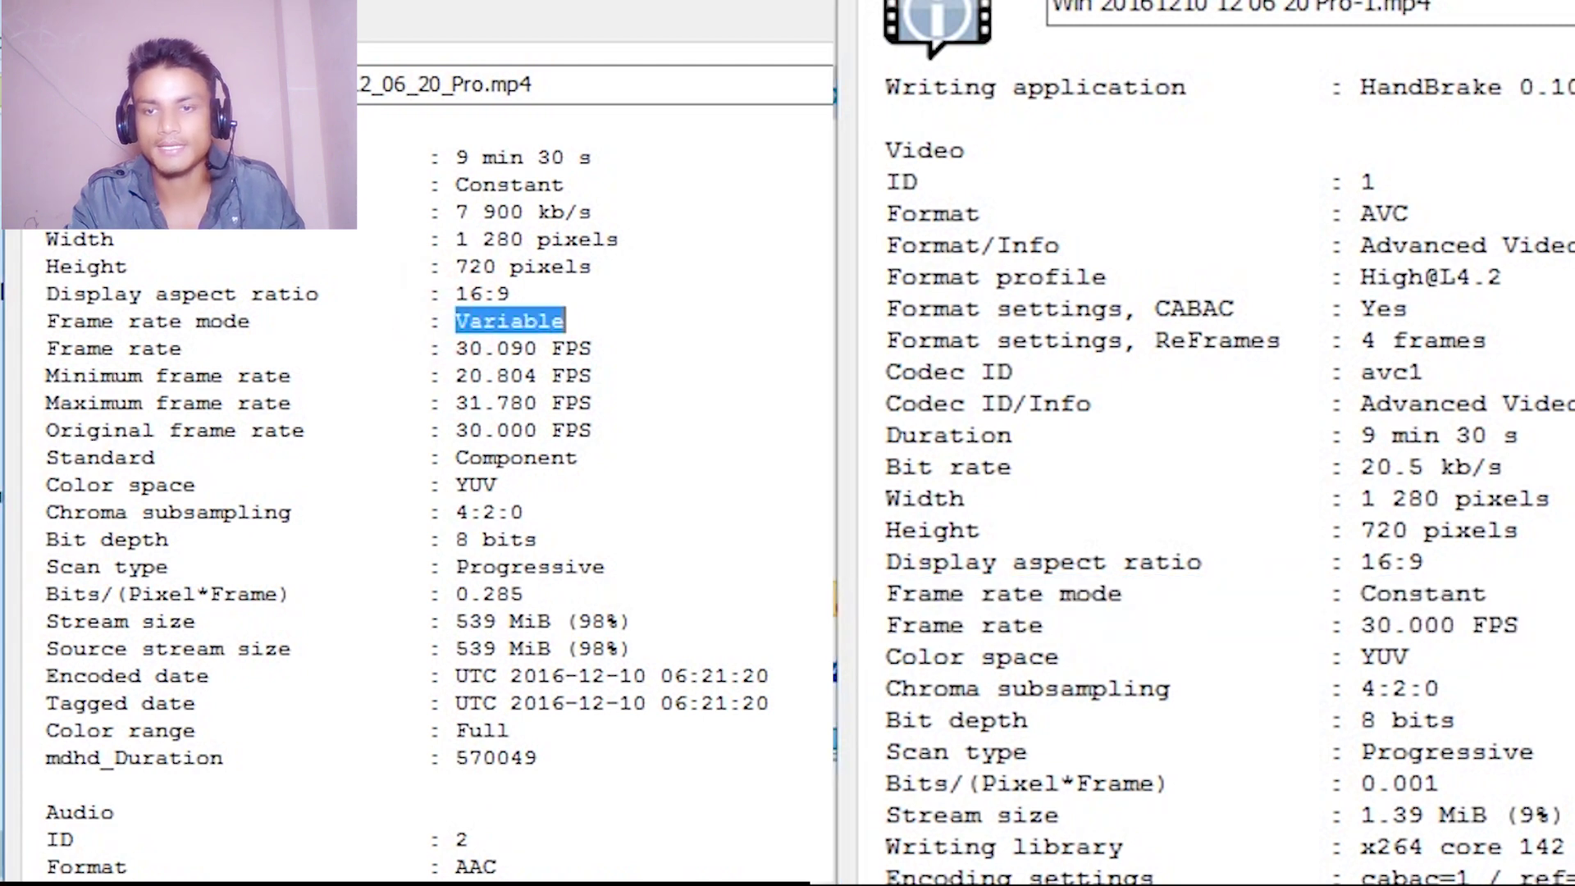
{"action": "double_click", "coordinate": [1370, 594]}
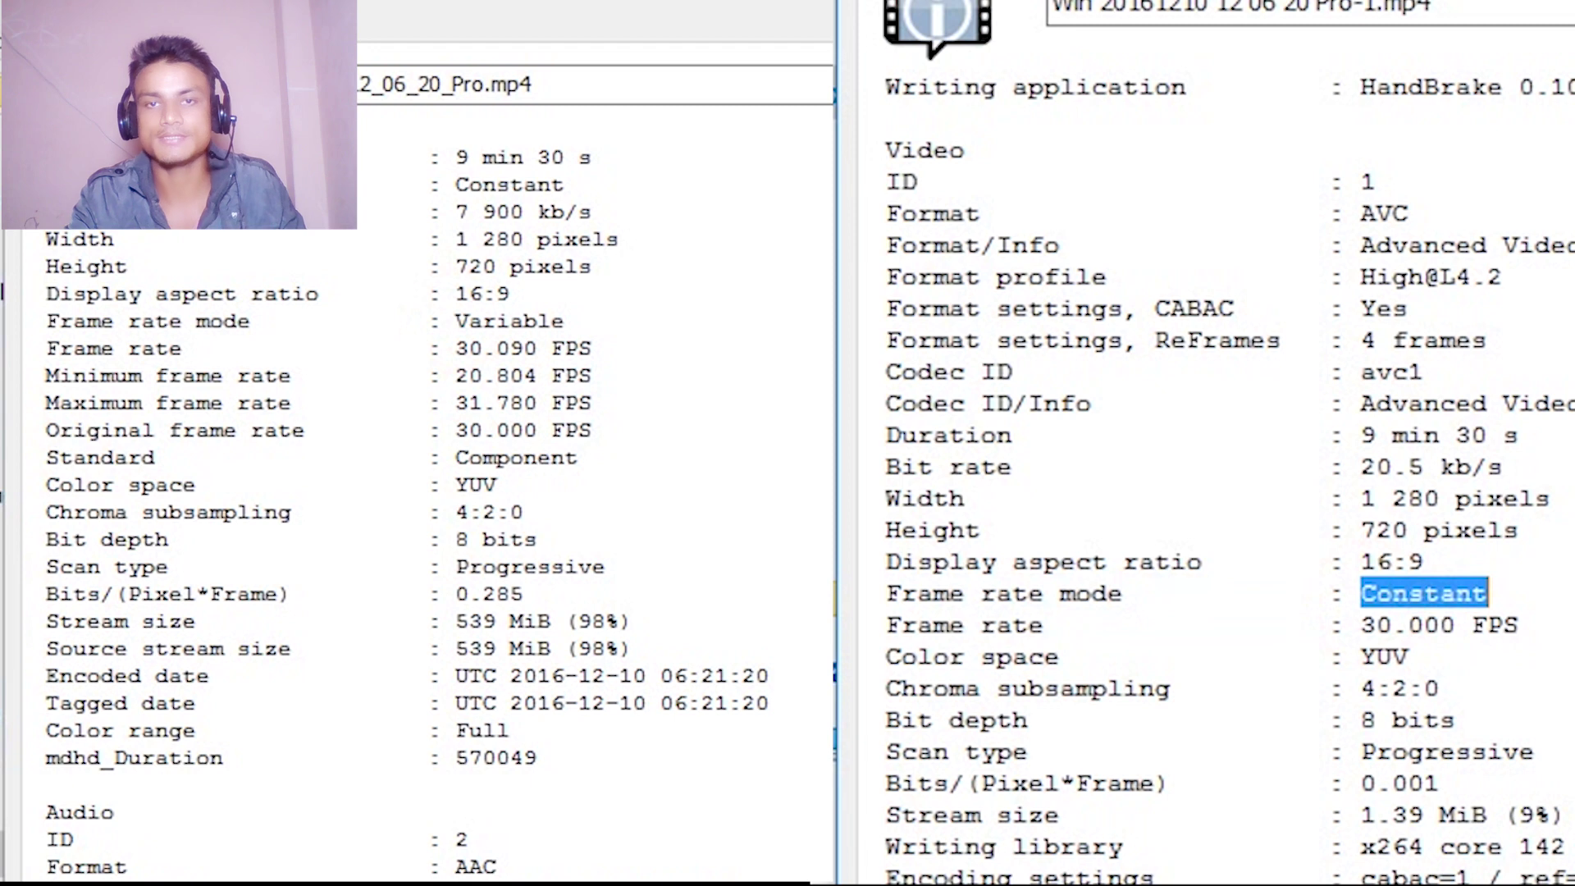